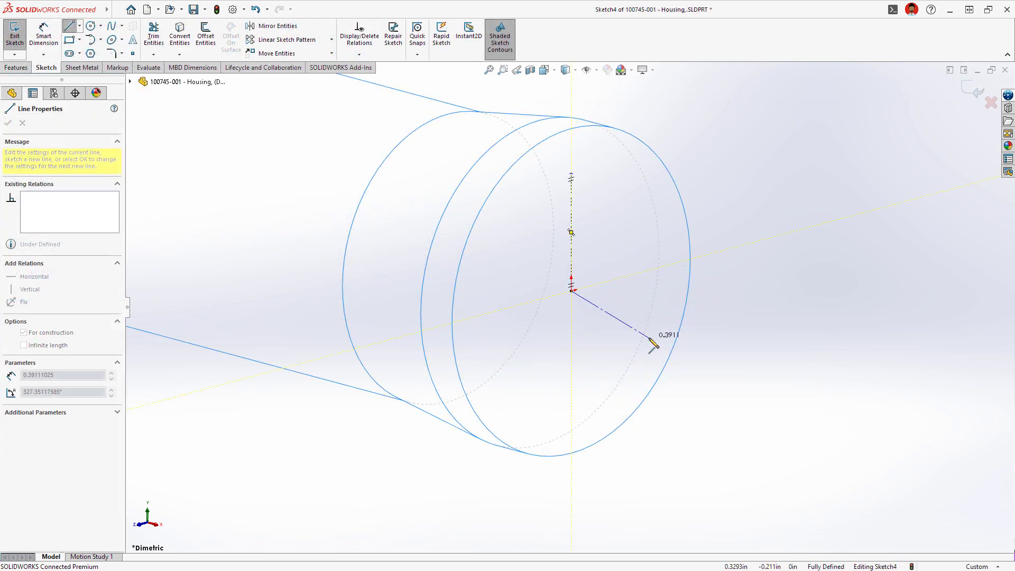
# Draw the radiating construction lines from the origin, one ending toward the lower left.
pyautogui.click(650, 338)
pyautogui.click(572, 290)
pyautogui.click(493, 379)
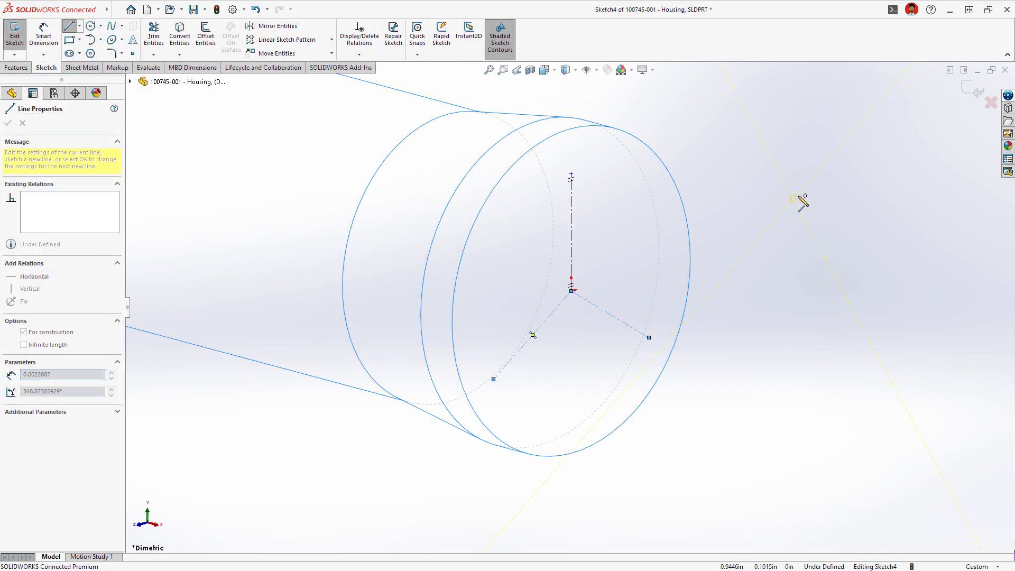
# Add equal circles at the ends of the right and top construction lines.
pyautogui.moveTo(801, 193)
pyautogui.mouseDown(button='right')
pyautogui.moveTo(800, 224)
pyautogui.moveTo(881, 201)
pyautogui.mouseUp(button='right')
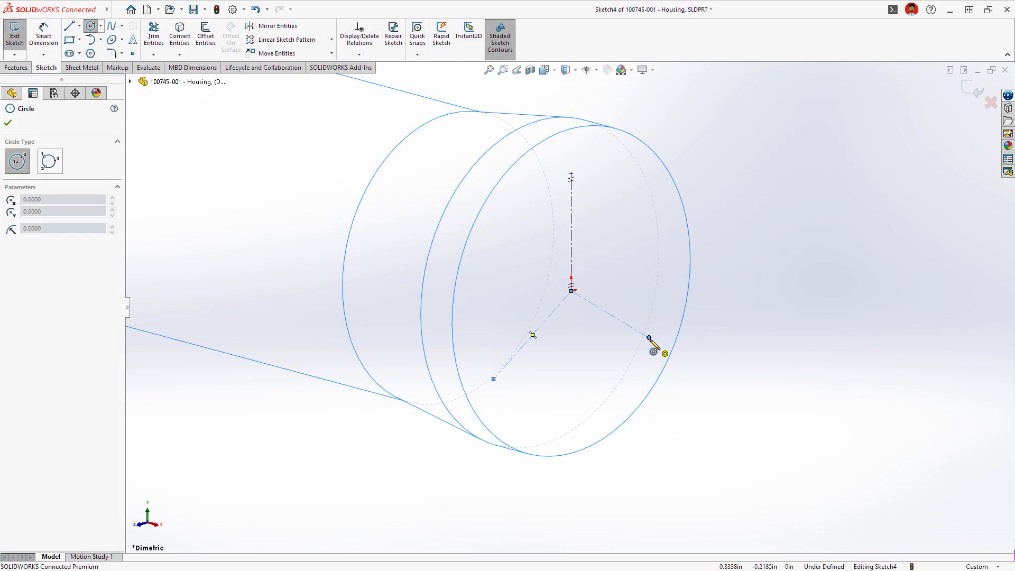
pyautogui.click(650, 337)
pyautogui.click(672, 332)
pyautogui.click(571, 175)
pyautogui.click(594, 175)
# Dimension the angle between two construction lines to 120°.
pyautogui.press('Escape')
pyautogui.click(572, 249)
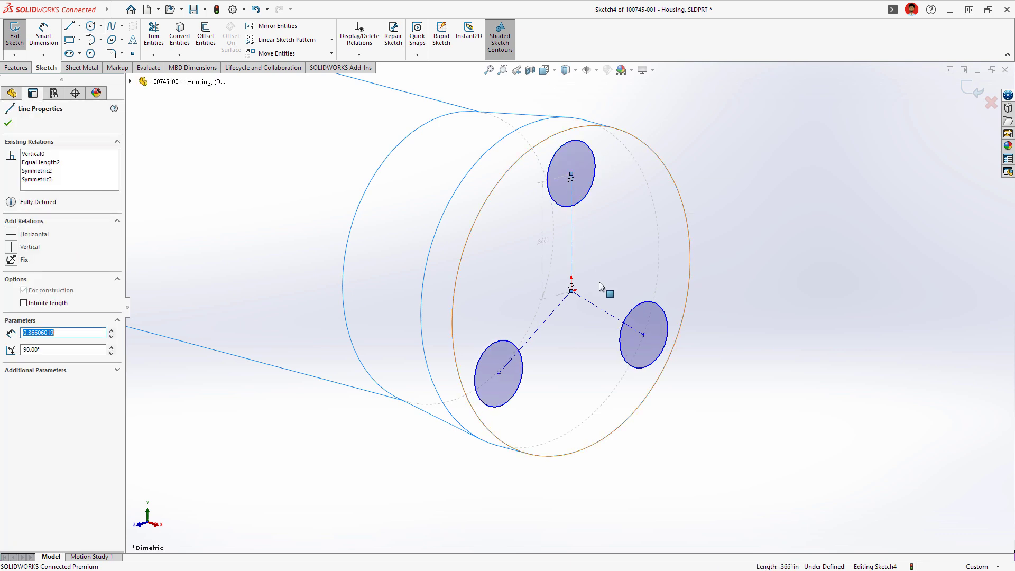
pyautogui.keyDown('ctrl'); pyautogui.click(601, 307); pyautogui.keyUp('ctrl')
pyautogui.click(611, 256)
pyautogui.write('120')
pyautogui.press('Return')
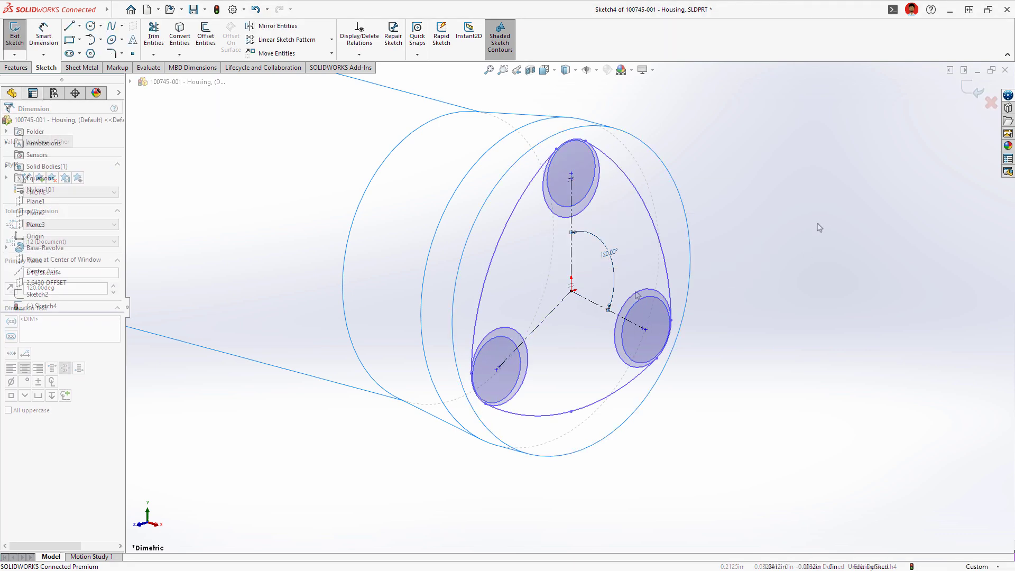
# Power Trim away the inner circle arcs to leave the closed rounded profile.
pyautogui.moveTo(820, 211); pyautogui.dragTo(783, 254, button='right')
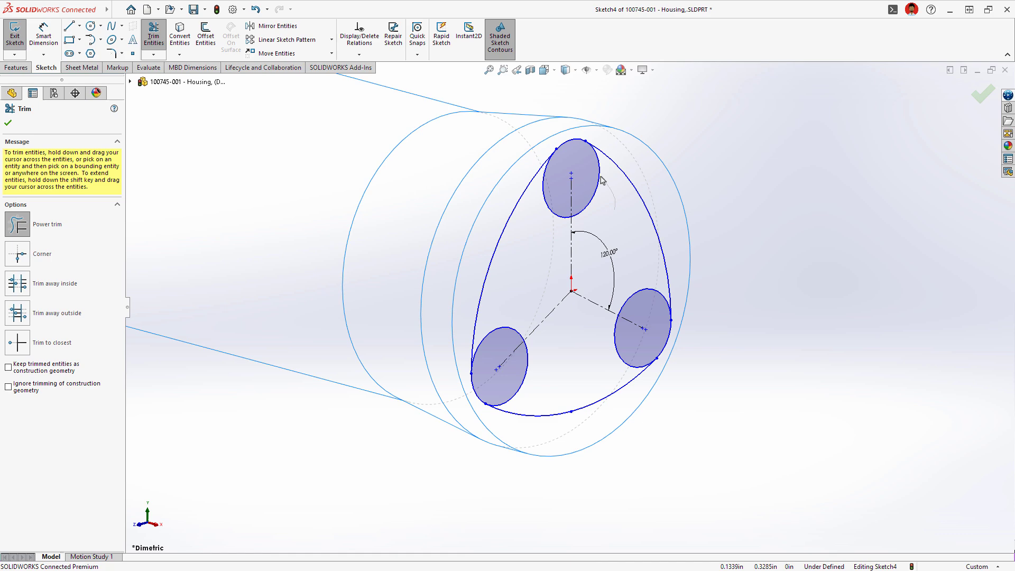
pyautogui.moveTo(601, 181)
pyautogui.mouseDown()
pyautogui.moveTo(502, 347)
pyautogui.moveTo(640, 249)
pyautogui.mouseUp()
pyautogui.press('Escape')
pyautogui.click(631, 323)
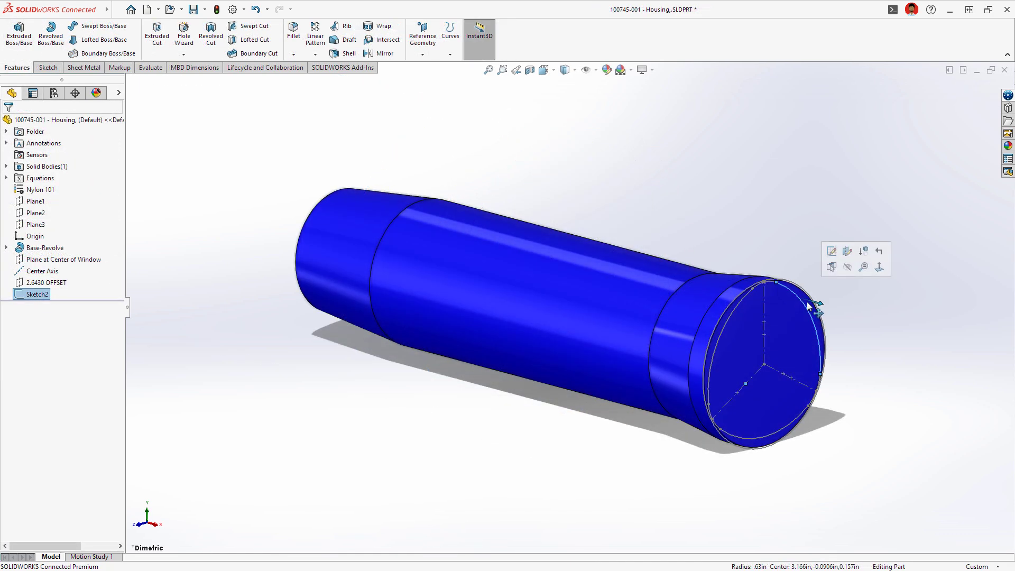
# Extrude the rounded profile and shell the flat end face to 0.1in.
pyautogui.moveTo(808, 306); pyautogui.dragTo(714, 288)
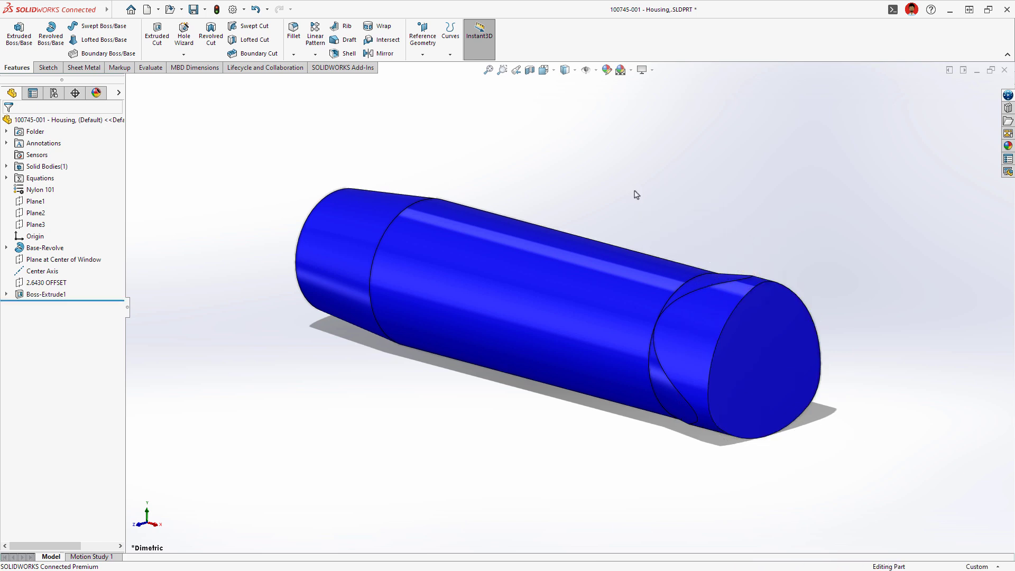
pyautogui.click(745, 333)
pyautogui.write('s')
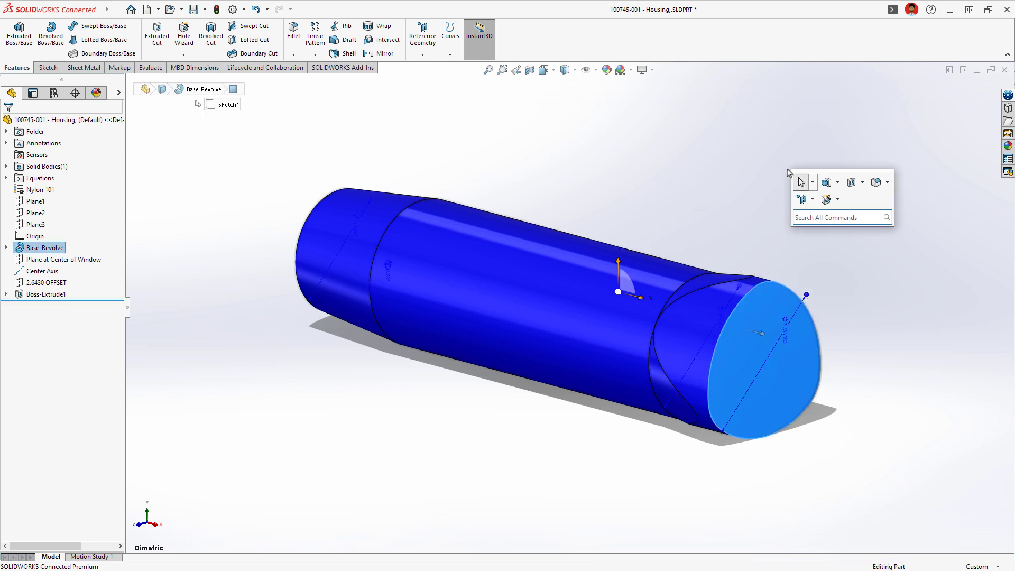
pyautogui.write('shell')
pyautogui.press('Return')
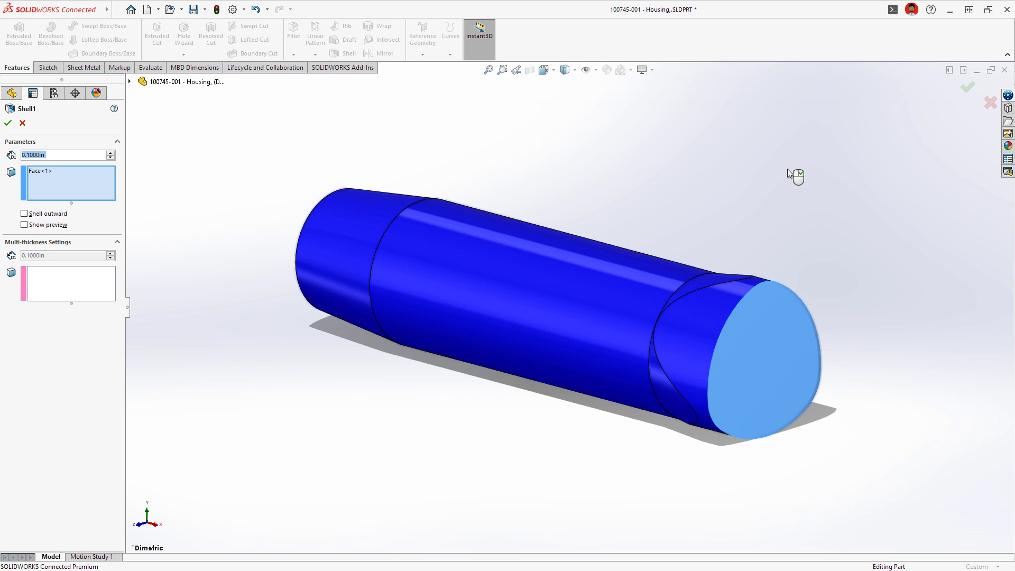
pyautogui.press('Return')
# Lengthen the housing to 3.3000 and widen the end rim diameter to 1.1838.
pyautogui.click(615, 309)
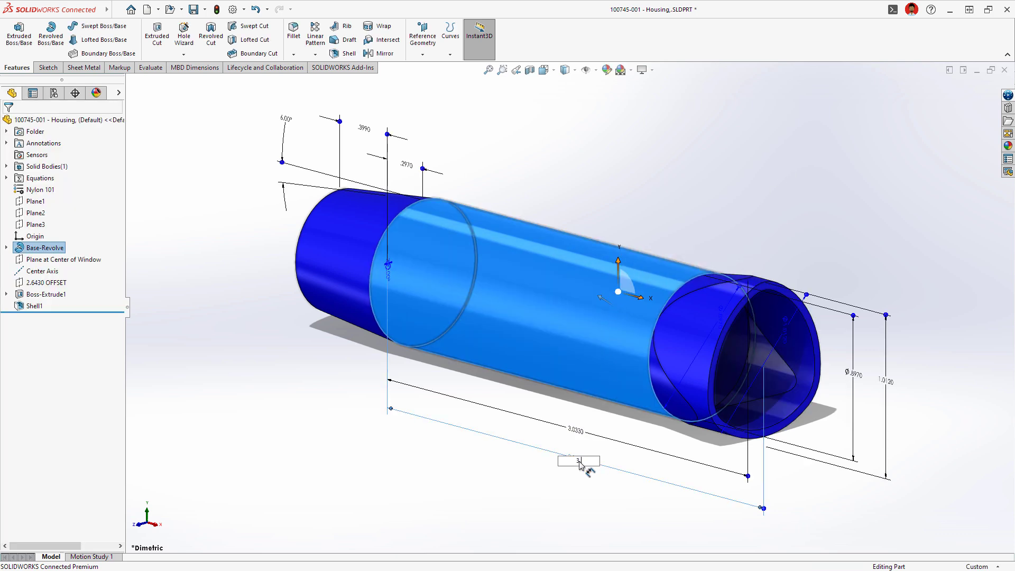
pyautogui.write('.3')
pyautogui.press('Return')
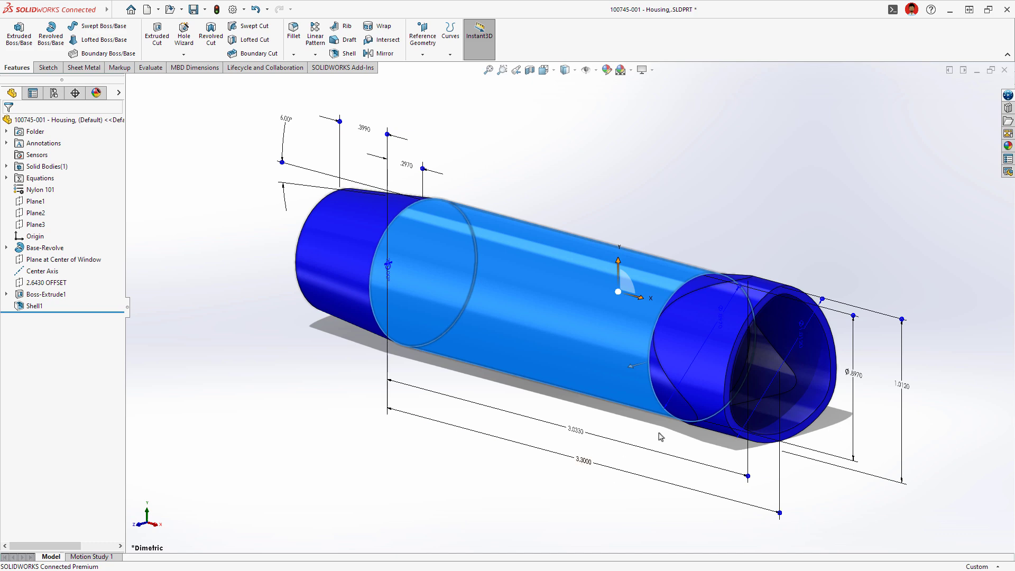
pyautogui.moveTo(905, 327); pyautogui.dragTo(904, 306)
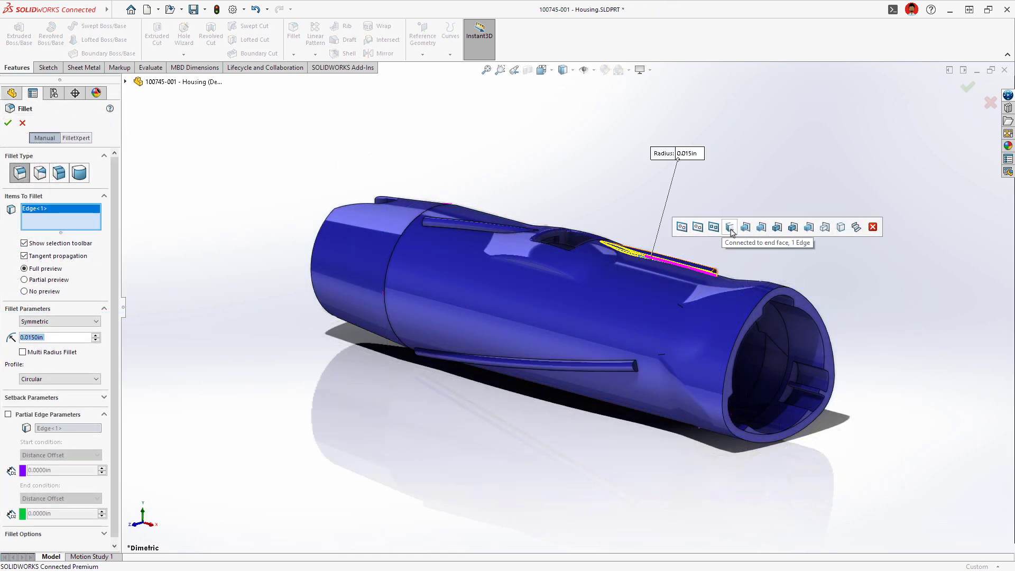
# Fillet all 30 slot edges at 0.015in, then set a plain drilled hole with #2-56 thread.
pyautogui.click(776, 227)
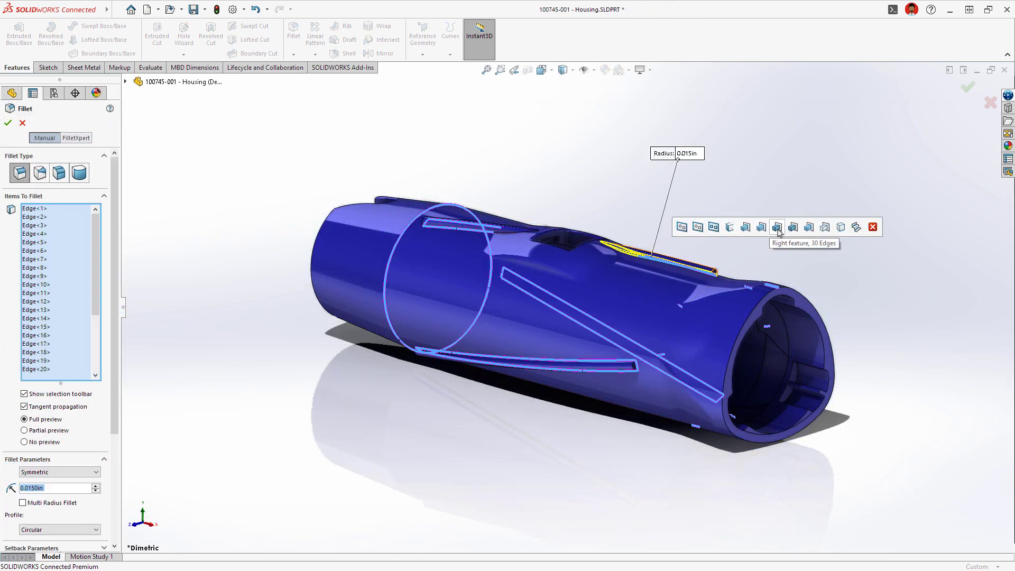
pyautogui.press('Return')
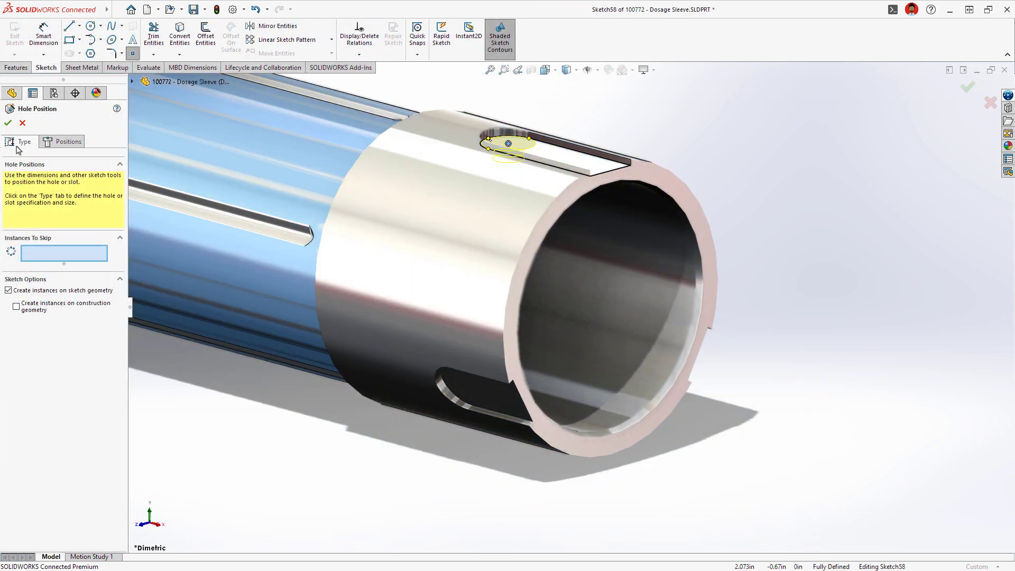
pyautogui.click(16, 141)
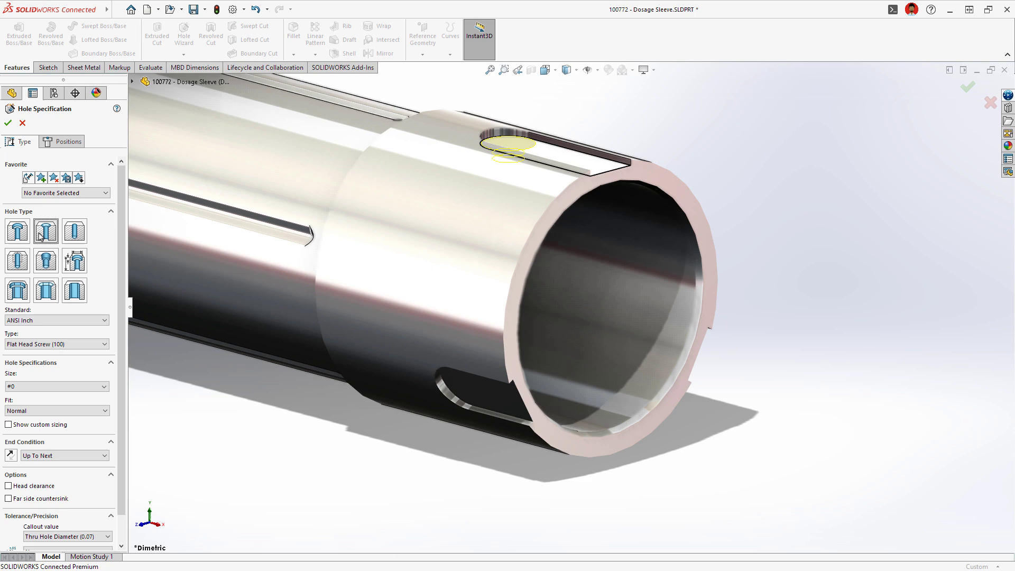
pyautogui.click(74, 231)
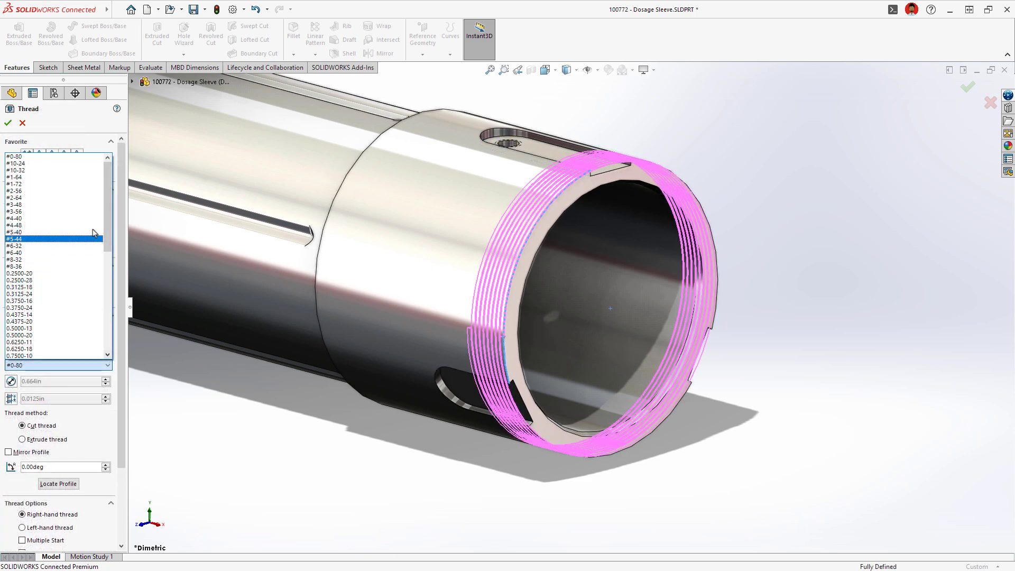
pyautogui.click(93, 191)
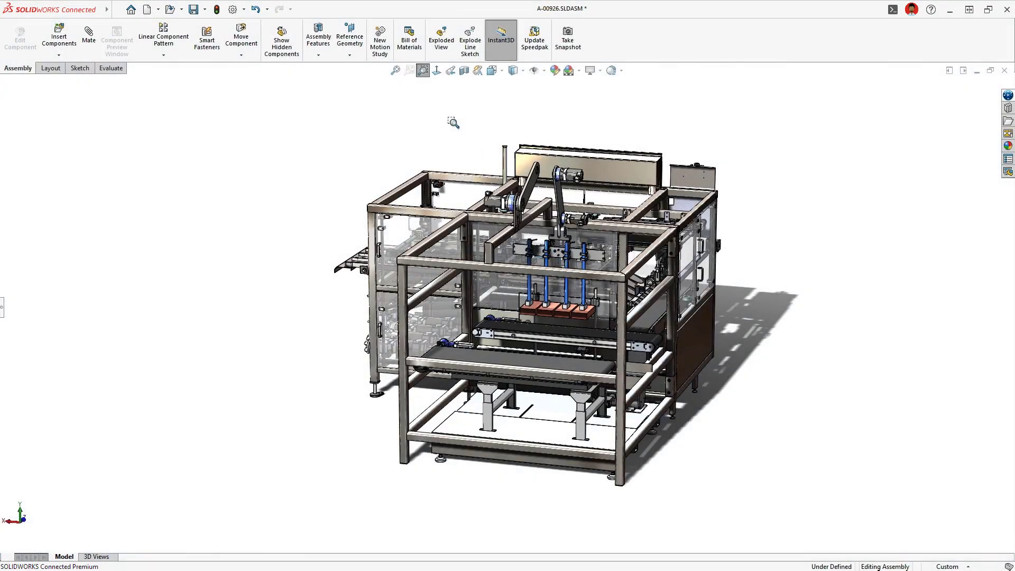
# Zoom in on the robot arms and swing the lower arm link into a new pose.
pyautogui.moveTo(449, 116); pyautogui.dragTo(575, 225)
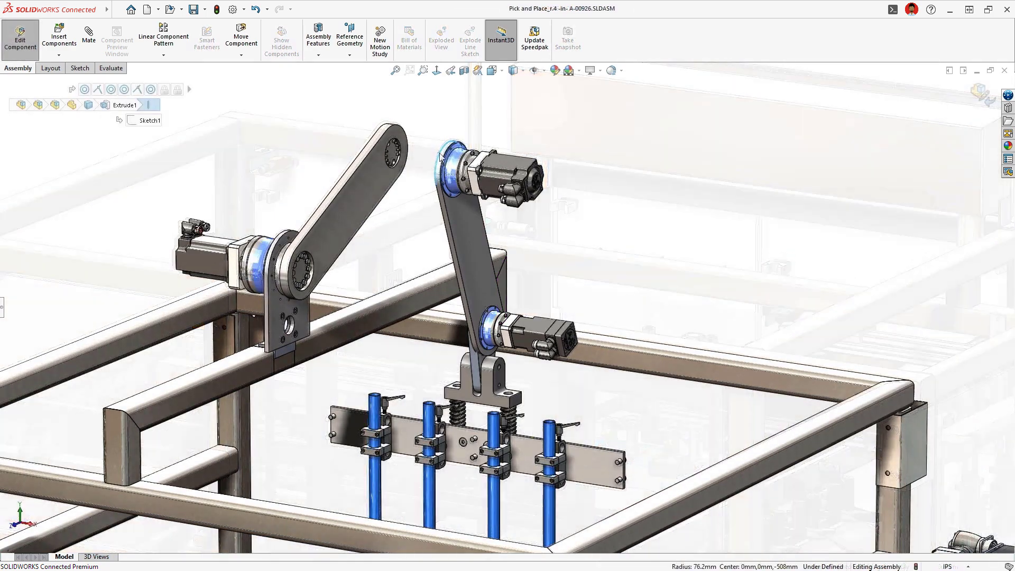
pyautogui.moveTo(454, 248); pyautogui.dragTo(420, 227)
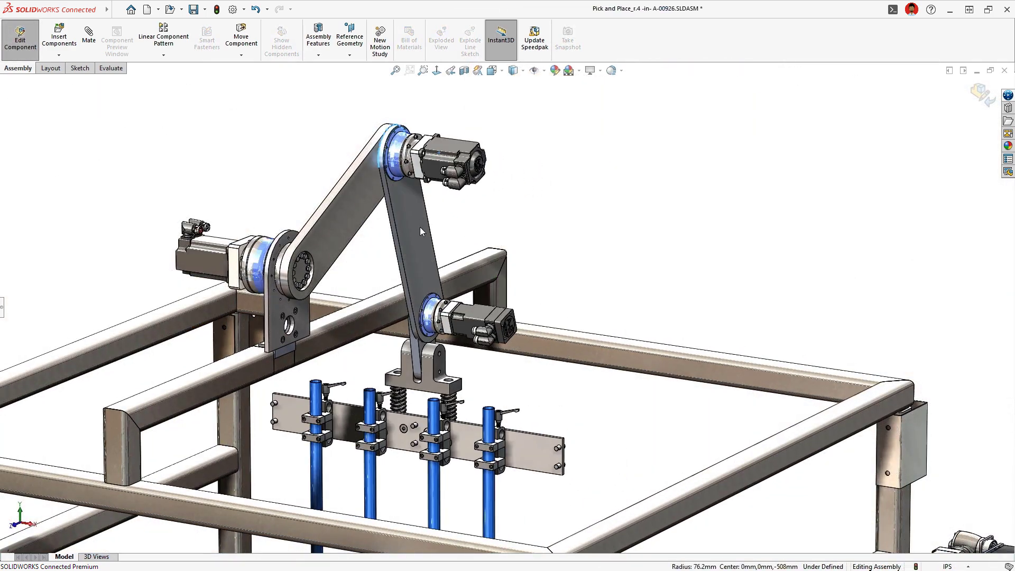
pyautogui.scroll(3, 420, 236)
pyautogui.click(458, 268)
pyautogui.moveTo(458, 268); pyautogui.dragTo(448, 231)
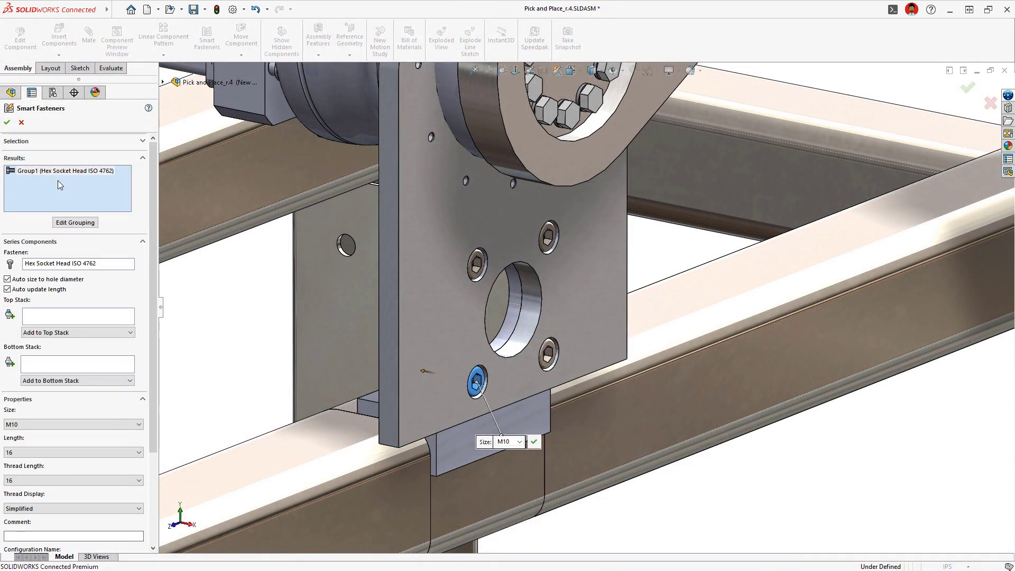
# Add ISO 7089 washers and Hex Nut Style 2 nuts to the bracket's M10 socket screws.
pyautogui.moveTo(512, 316); pyautogui.dragTo(543, 319, button='middle')
pyautogui.click(126, 382)
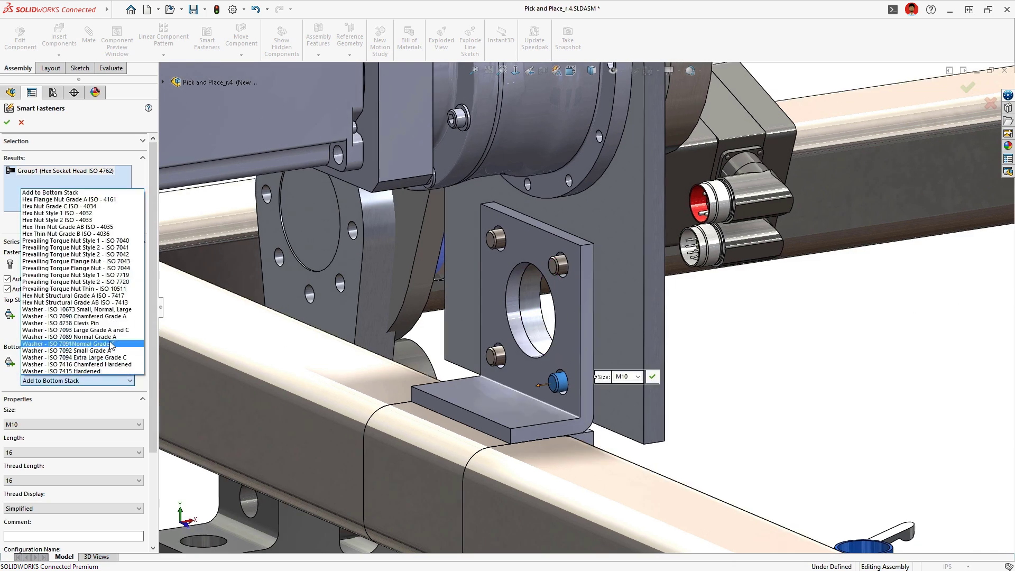
pyautogui.click(112, 337)
pyautogui.click(116, 380)
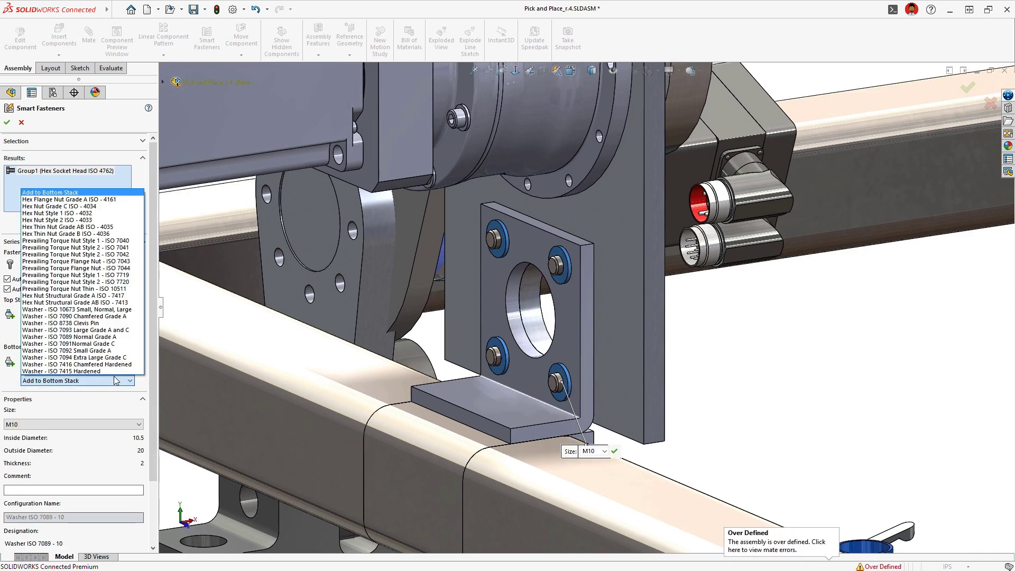
pyautogui.click(106, 219)
pyautogui.press('Return')
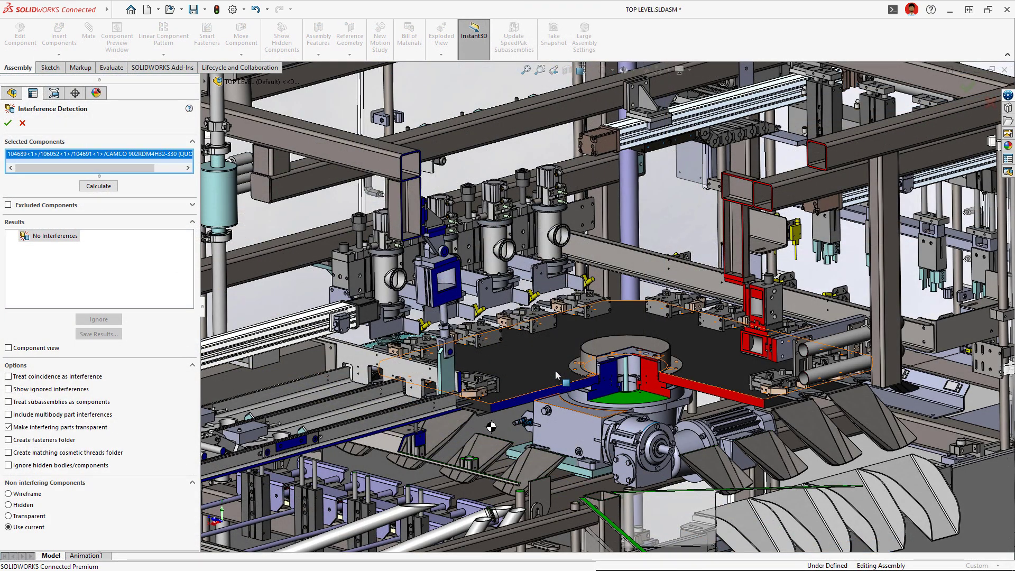
# Add the dark plate to the interference check, then slide the guide plate along its rails.
pyautogui.click(555, 371)
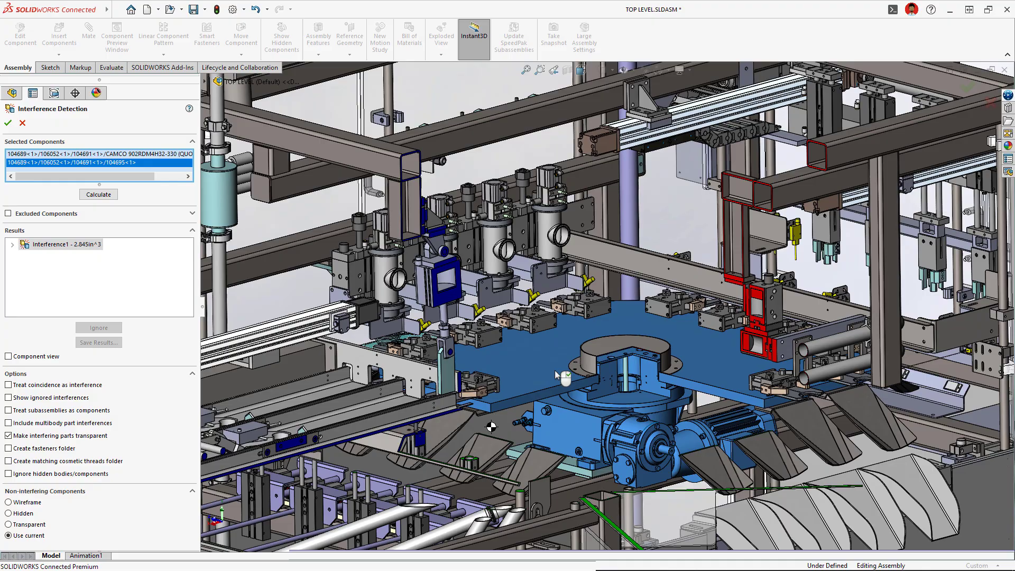
pyautogui.scroll(-10, 661, 365)
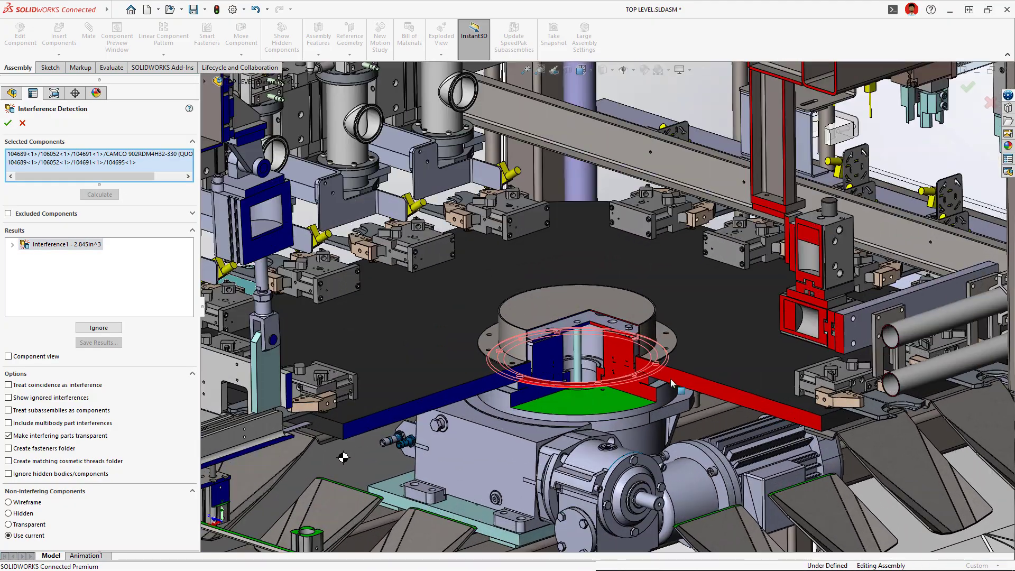
pyautogui.scroll(5, 660, 363)
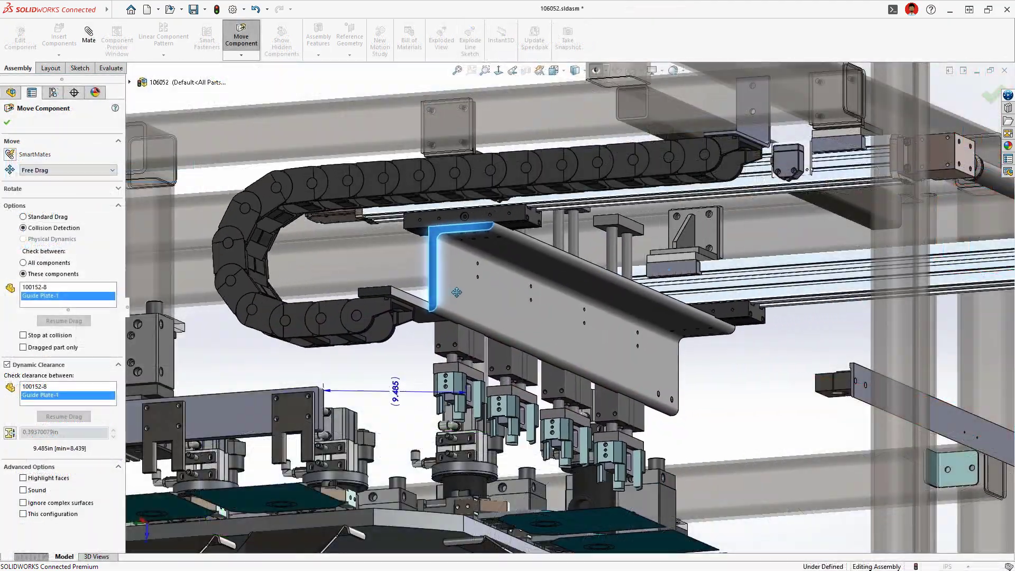
pyautogui.moveTo(456, 293); pyautogui.dragTo(682, 275)
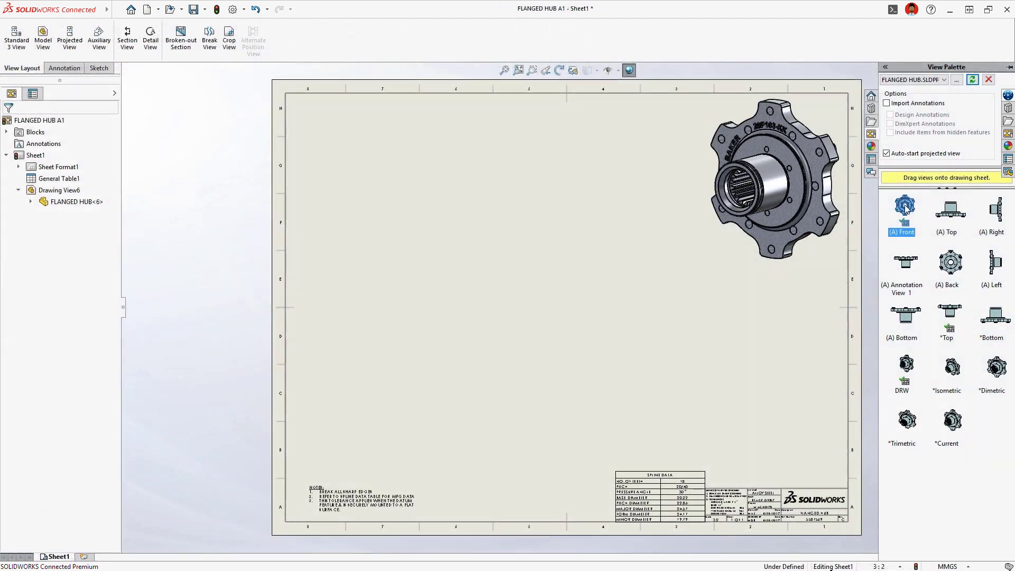
# Place front and top views, then add vertical section H-H to the right.
pyautogui.moveTo(906, 209); pyautogui.dragTo(443, 373)
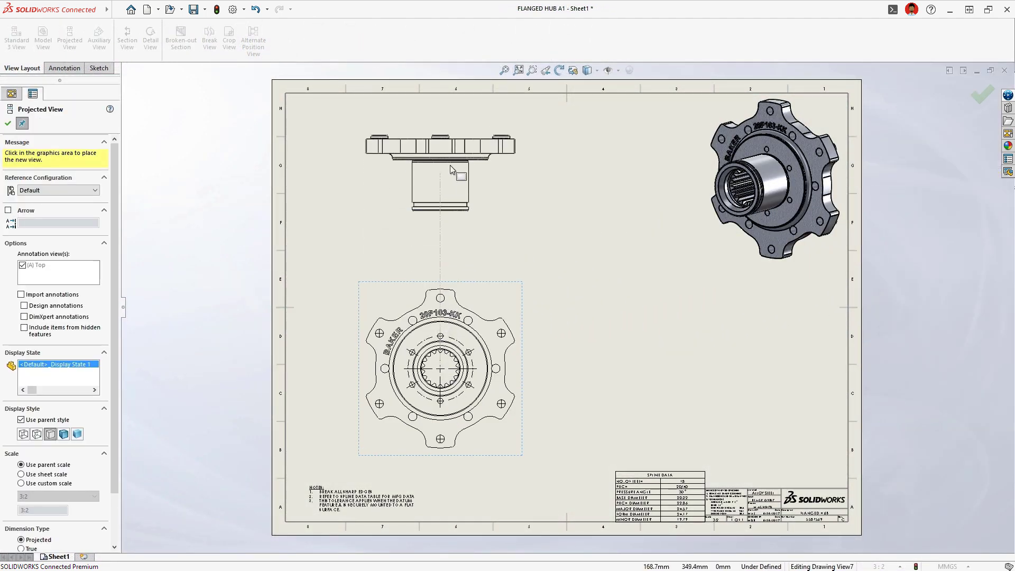
pyautogui.click(451, 167)
pyautogui.click(513, 306)
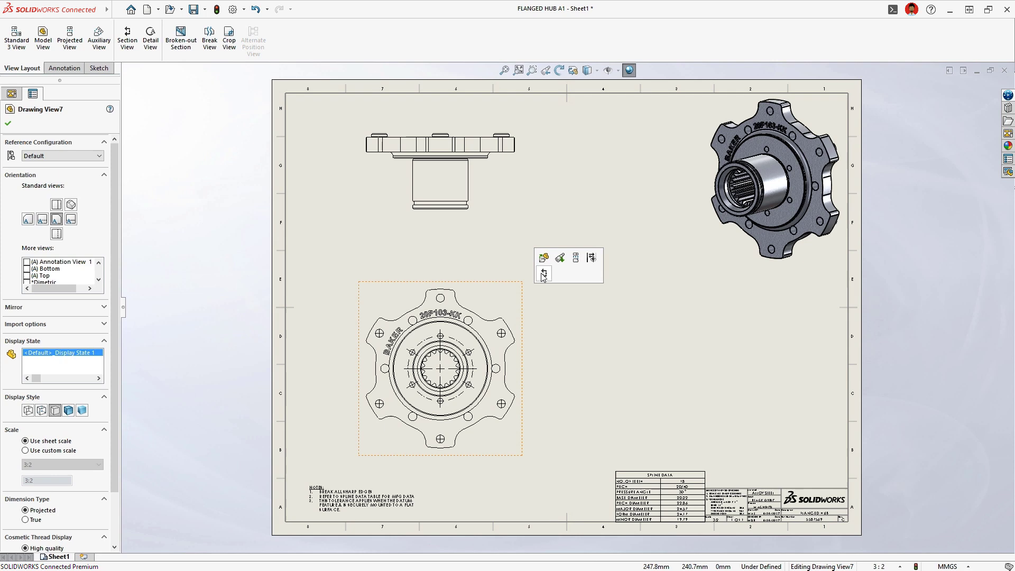
pyautogui.moveTo(516, 309); pyautogui.dragTo(524, 292, button='right')
pyautogui.click(440, 368)
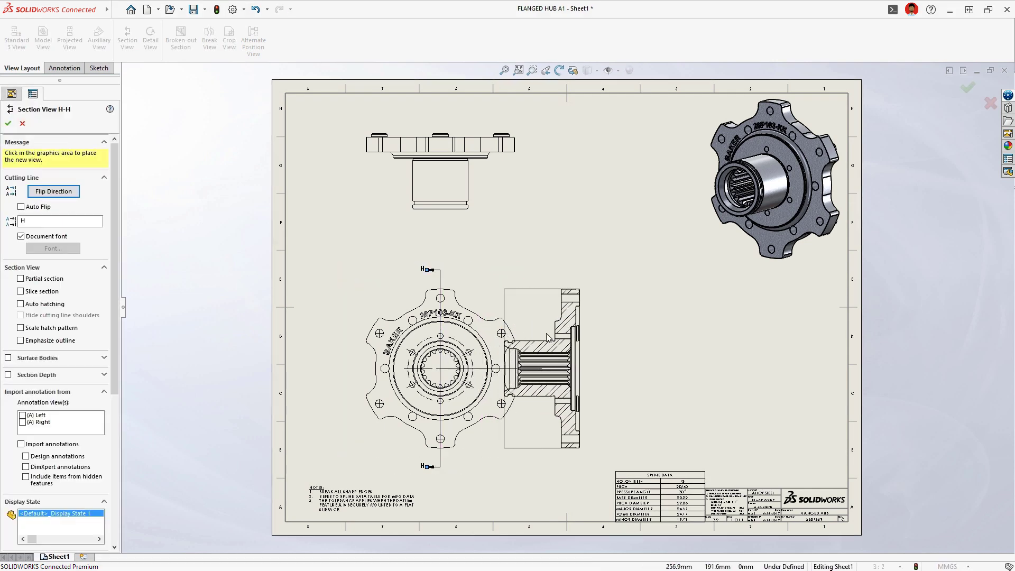
pyautogui.click(728, 338)
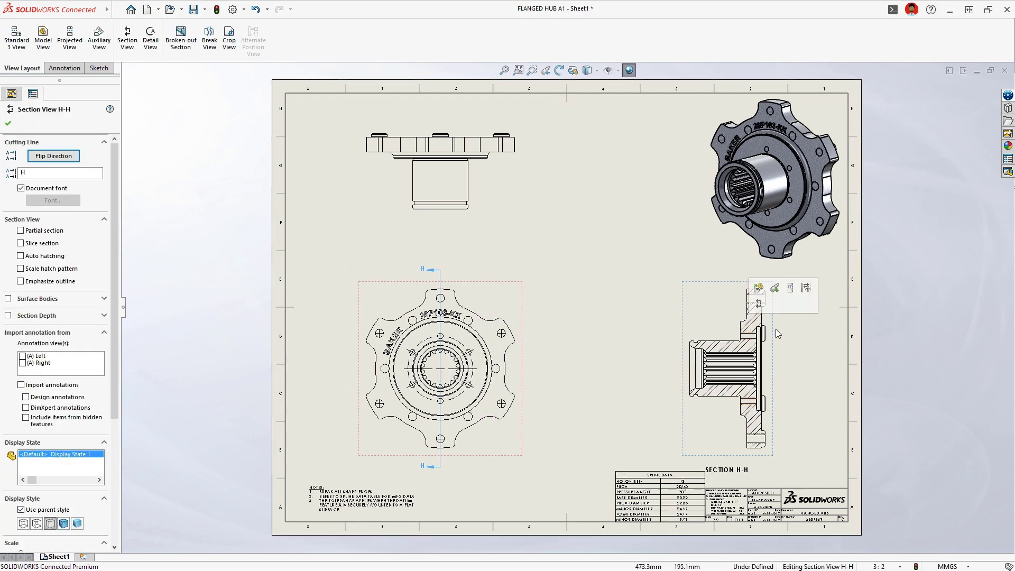
pyautogui.click(805, 328)
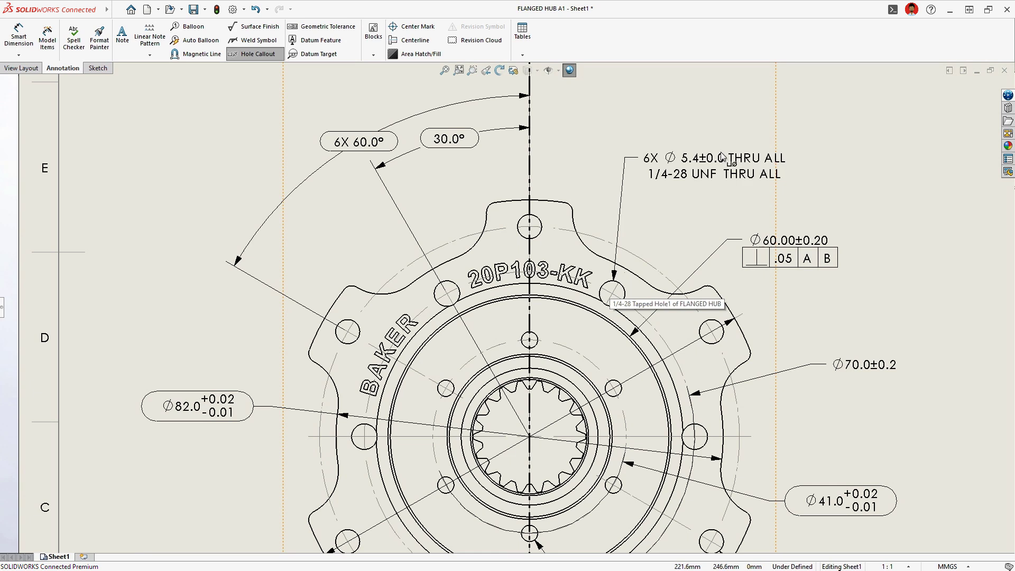
# Place the tapped-hole callout and set the Ø60.00 dimension's tolerance to ±0.02.
pyautogui.click(787, 142)
pyautogui.scroll(-3, 813, 254)
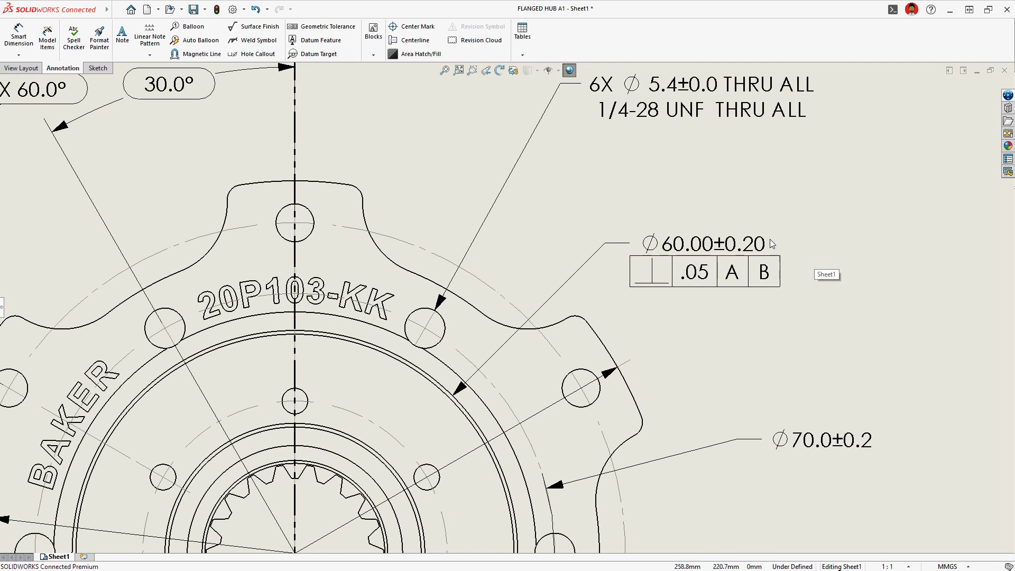
pyautogui.click(766, 242)
pyautogui.click(849, 186)
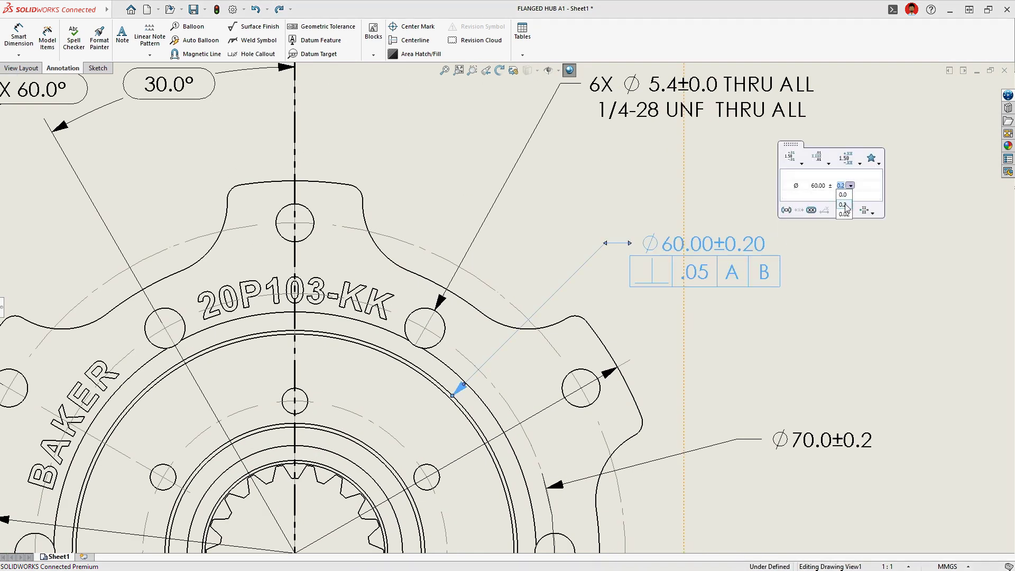
pyautogui.press('Escape')
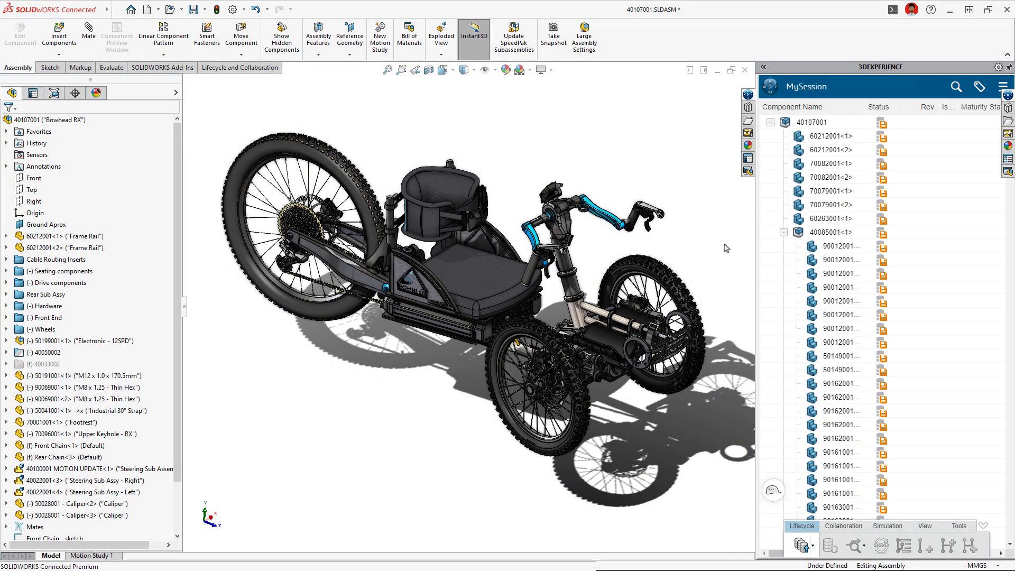
# Choose Save with Options for the whole Bowhead RX assembly in MySession.
pyautogui.rightClick(797, 126)
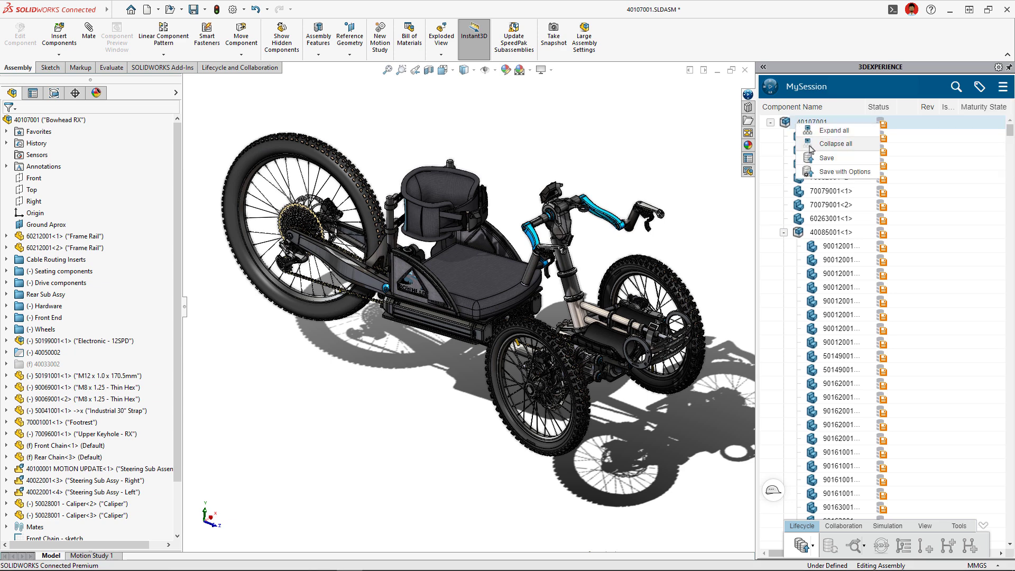
pyautogui.click(816, 175)
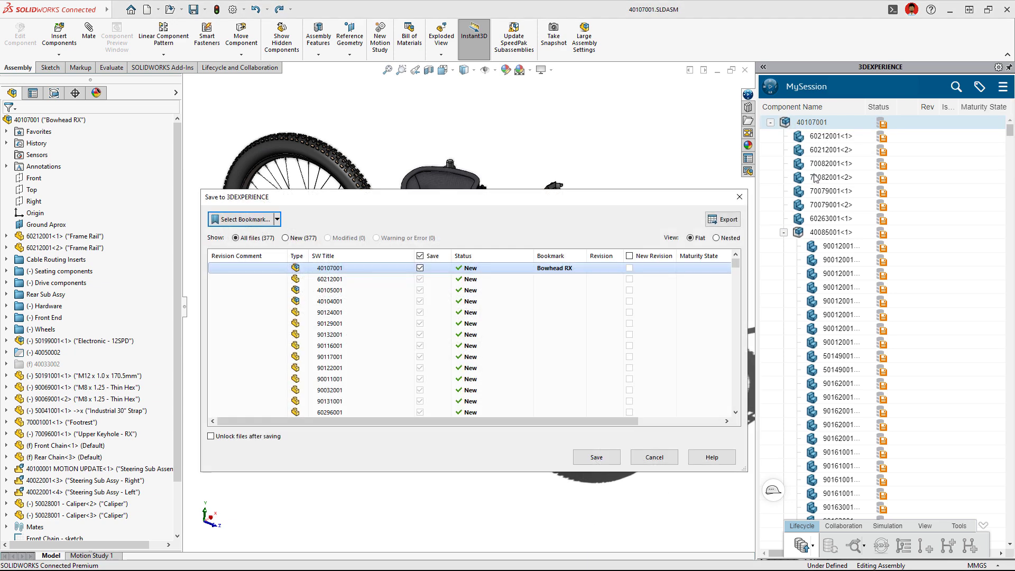
# Save all assembly files to 3DEXPERIENCE, then search 'upright' and open the left upright part.
pyautogui.click(612, 459)
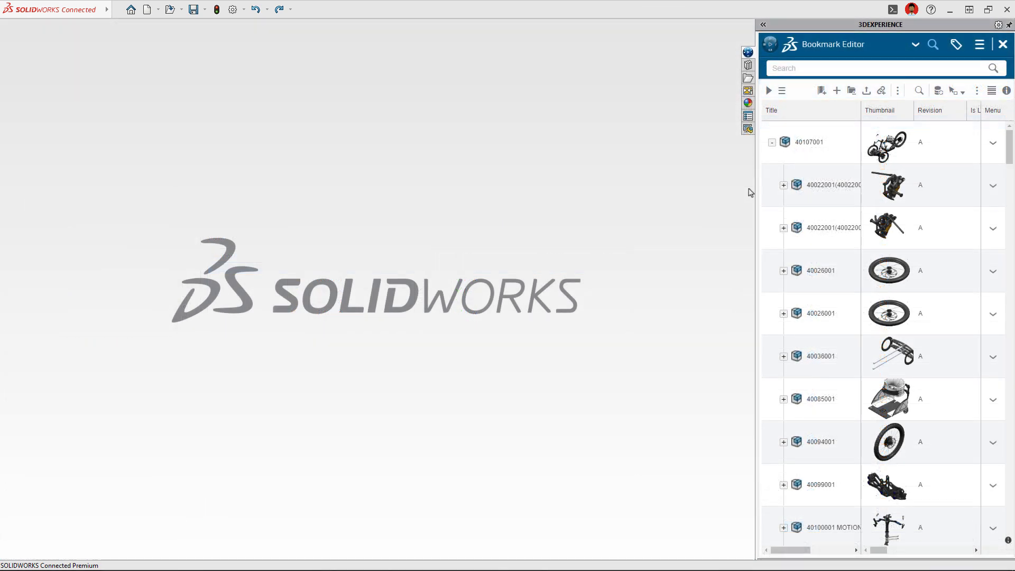
pyautogui.moveTo(1010, 160); pyautogui.dragTo(1010, 148)
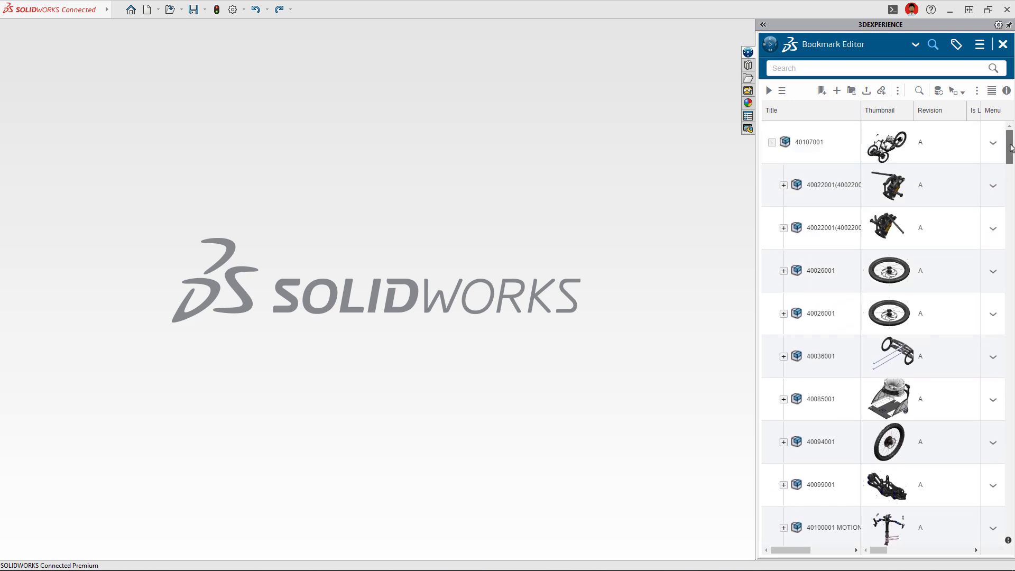
pyautogui.click(859, 69)
pyautogui.write('upright')
pyautogui.press('Return')
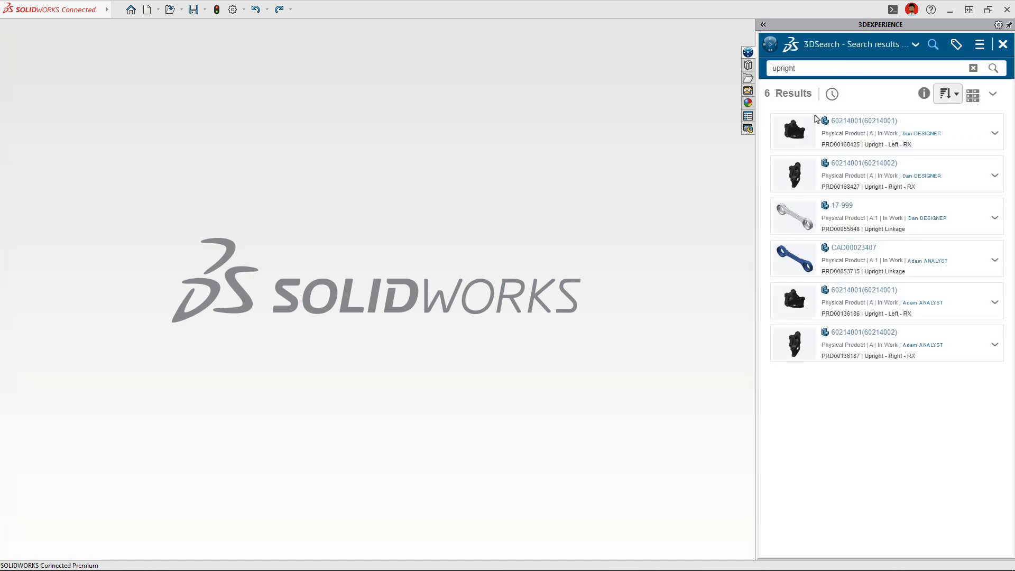
pyautogui.moveTo(817, 119); pyautogui.dragTo(494, 188)
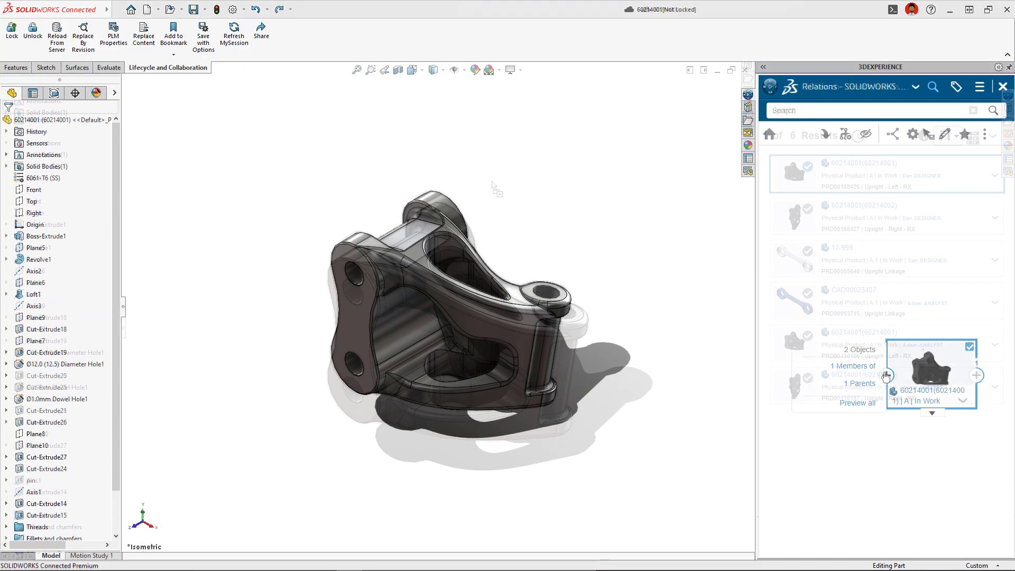
# Reveal the part's representation and lock part 60214001.
pyautogui.click(887, 375)
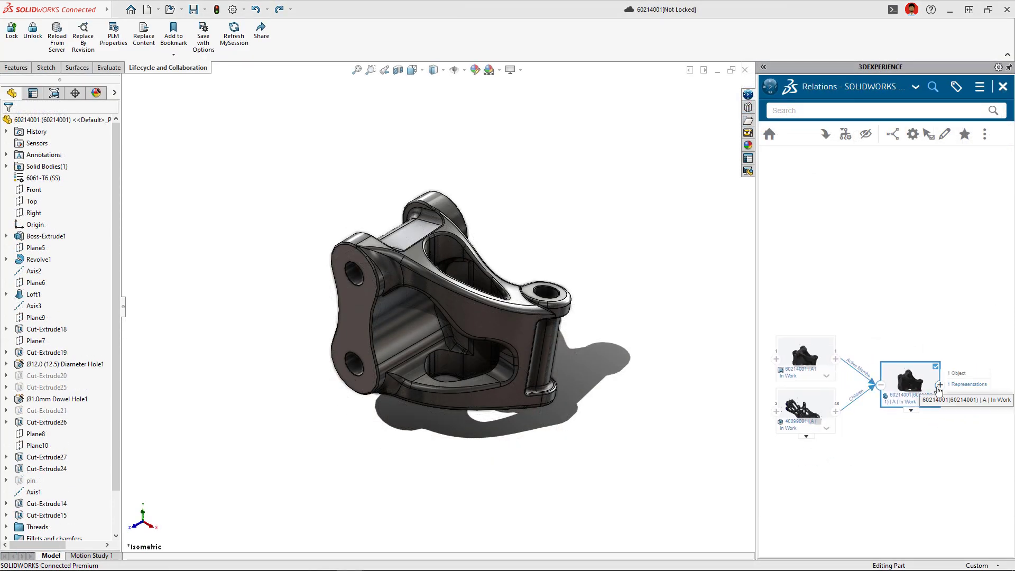
pyautogui.click(939, 385)
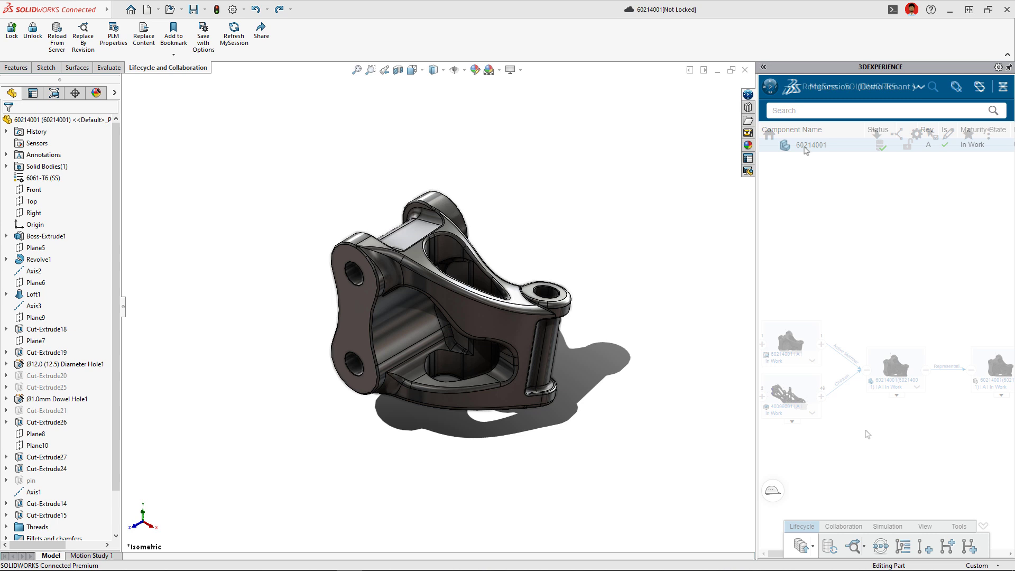
pyautogui.rightClick(804, 150)
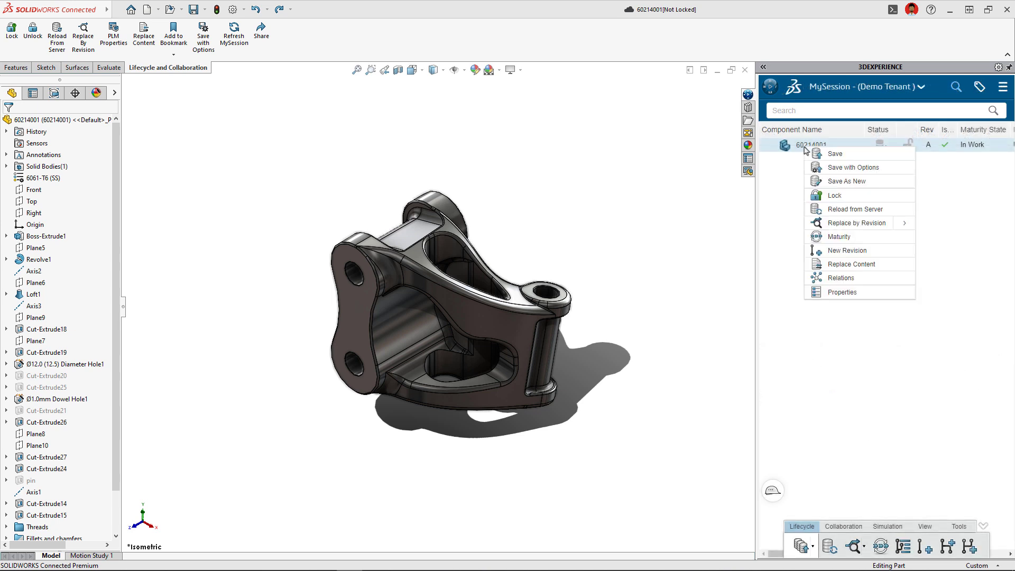
pyautogui.click(834, 196)
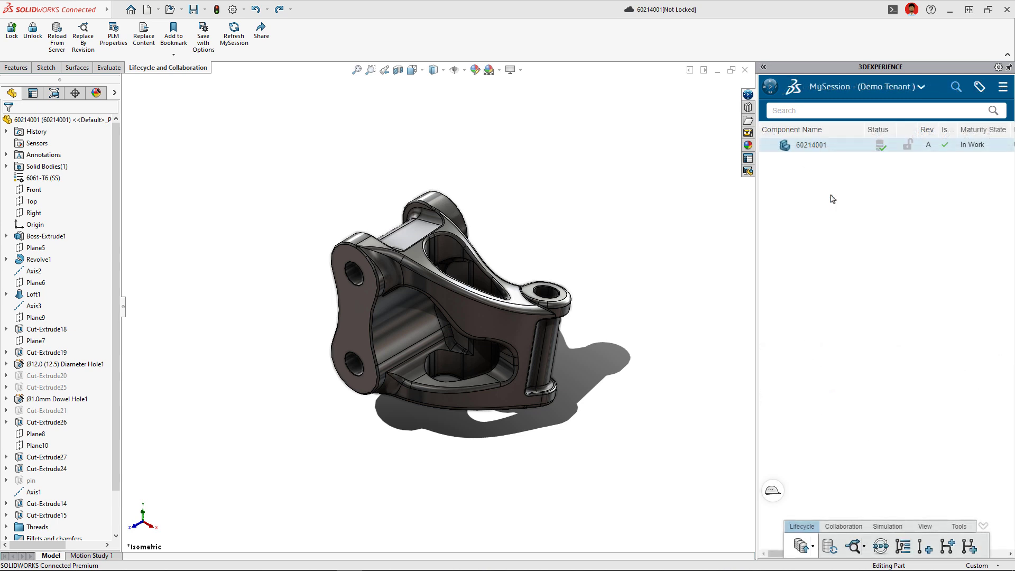
# Share the part externally with 'Please review current design' and open the reviewer's markup.
pyautogui.click(263, 53)
pyautogui.click(567, 464)
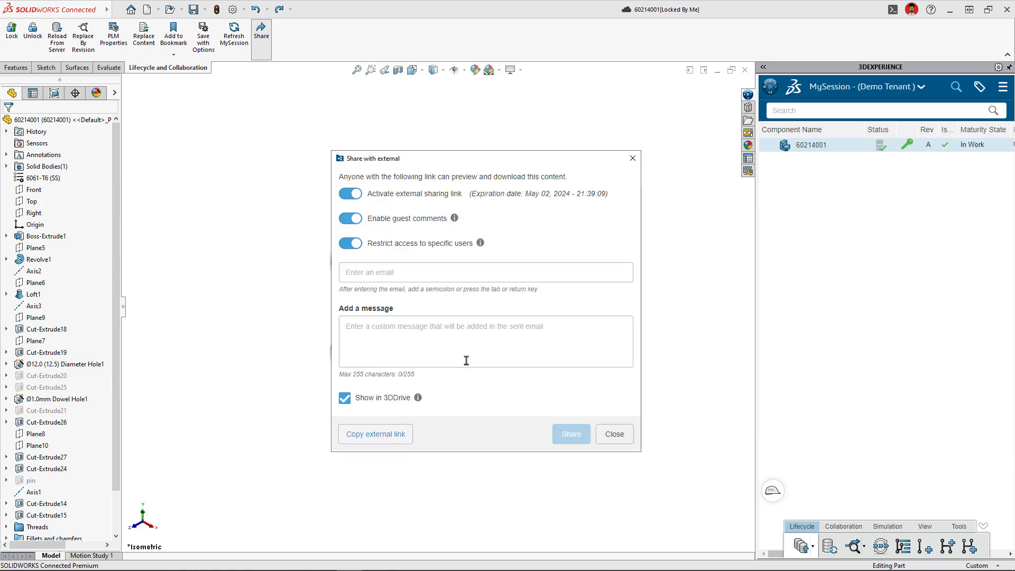
pyautogui.click(397, 328)
pyautogui.write('Please r')
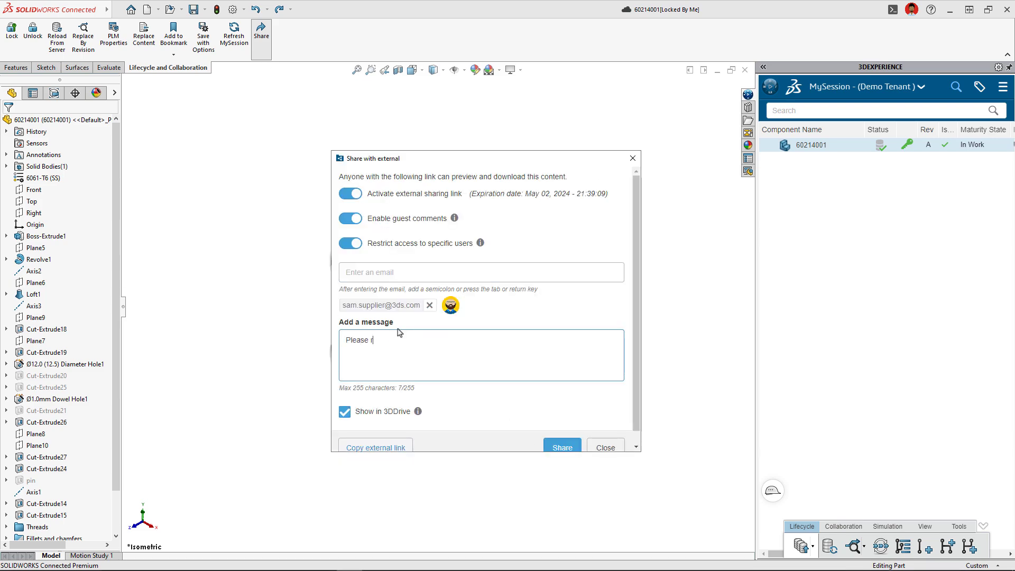
pyautogui.write('eview current design')
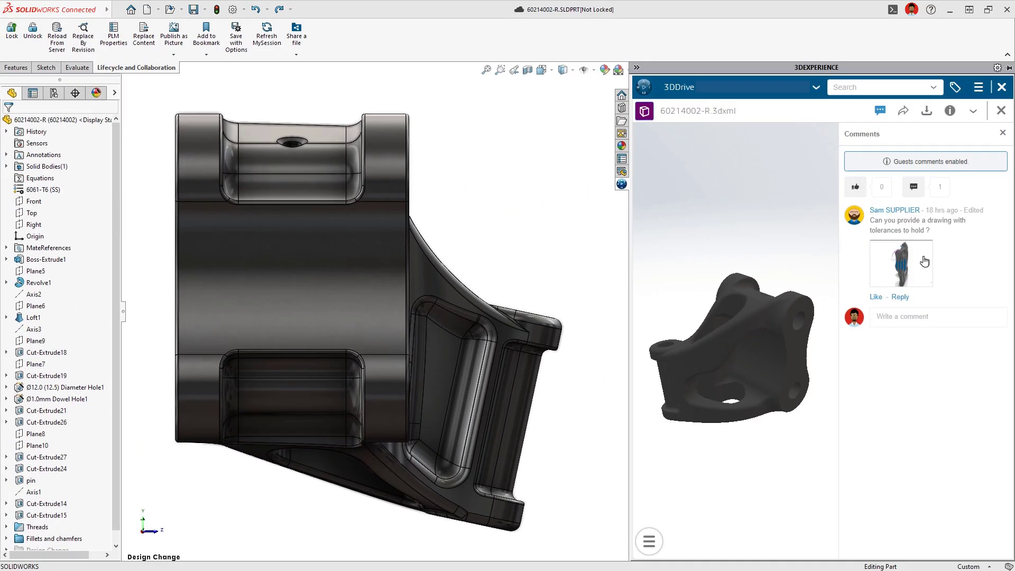
pyautogui.click(924, 261)
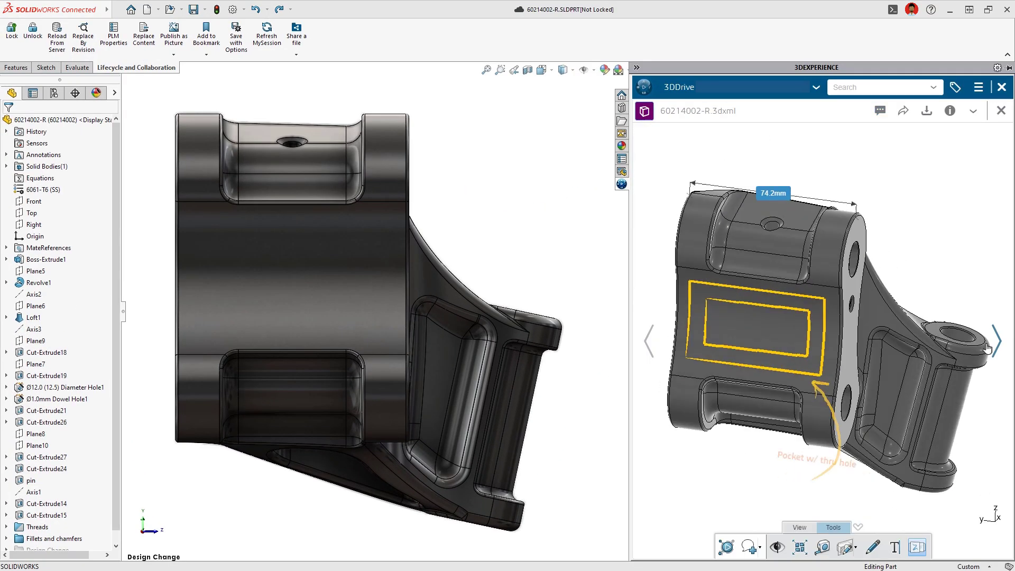
# Restore the pocket with through hole and save 60214002-R as a new revision commented 'Added Pocket'.
pyautogui.hotkey('ctrl', 'y')
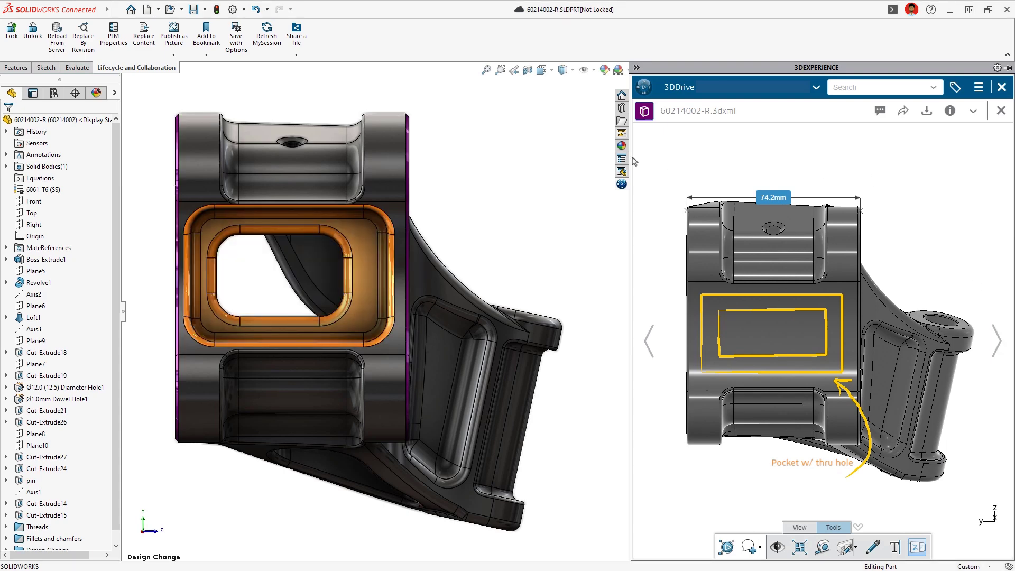
pyautogui.click(584, 160)
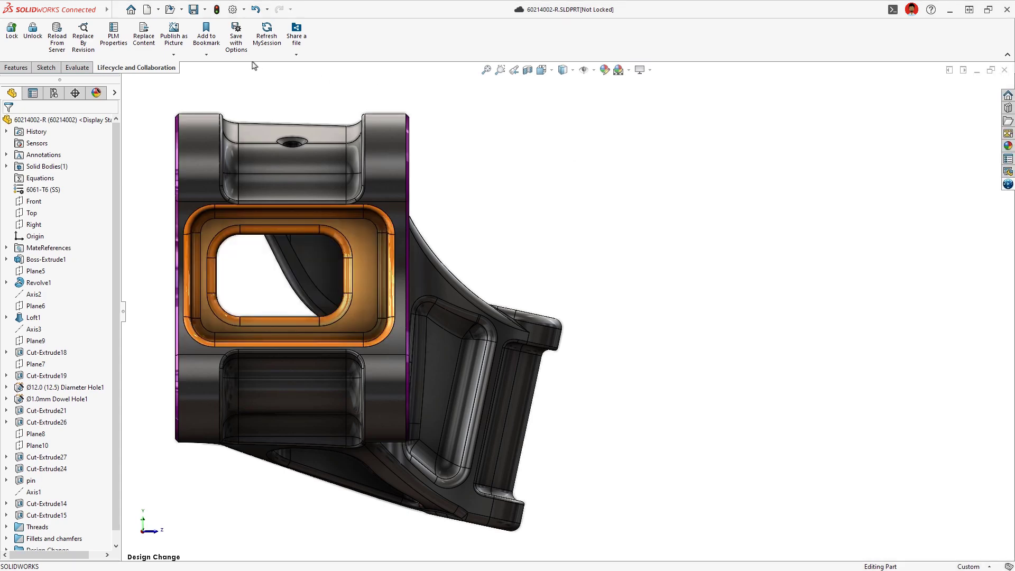
pyautogui.hotkey('ctrl', 's')
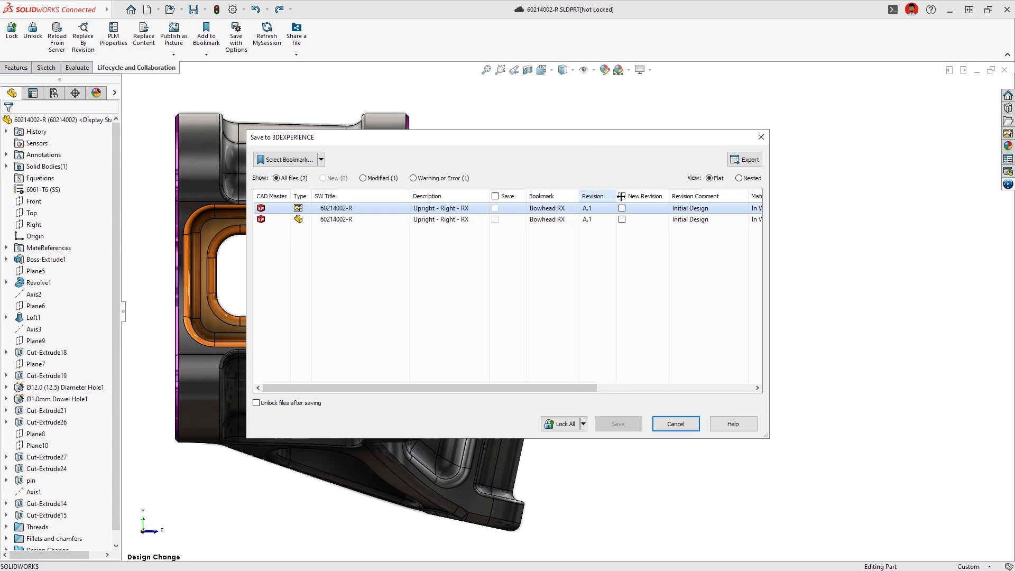
pyautogui.click(621, 197)
pyautogui.click(676, 208)
pyautogui.write('Added Pocket')
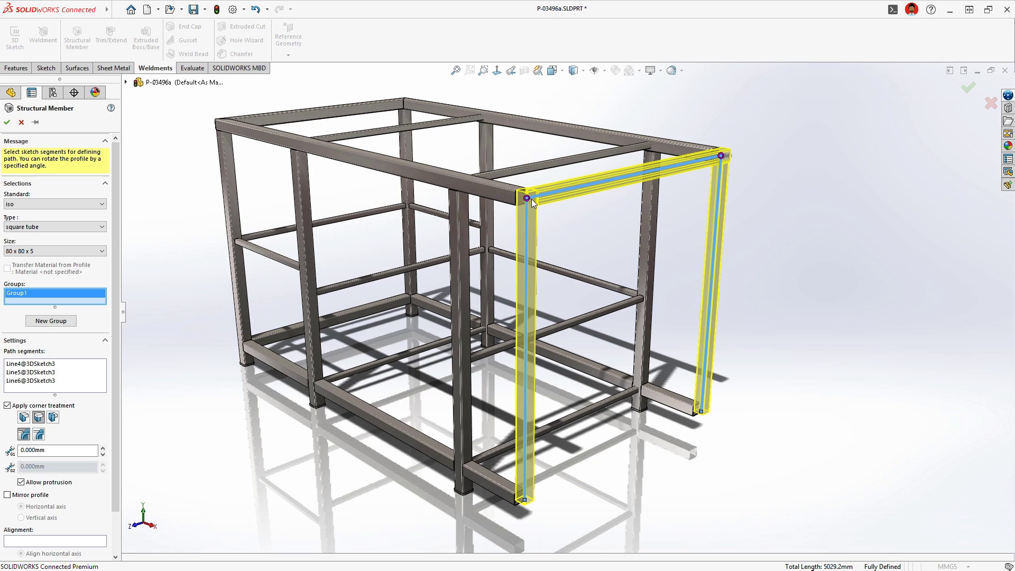
# Trim the frame corner, accept the square tube member, and open Cut-List-Item16 properties.
pyautogui.click(530, 200)
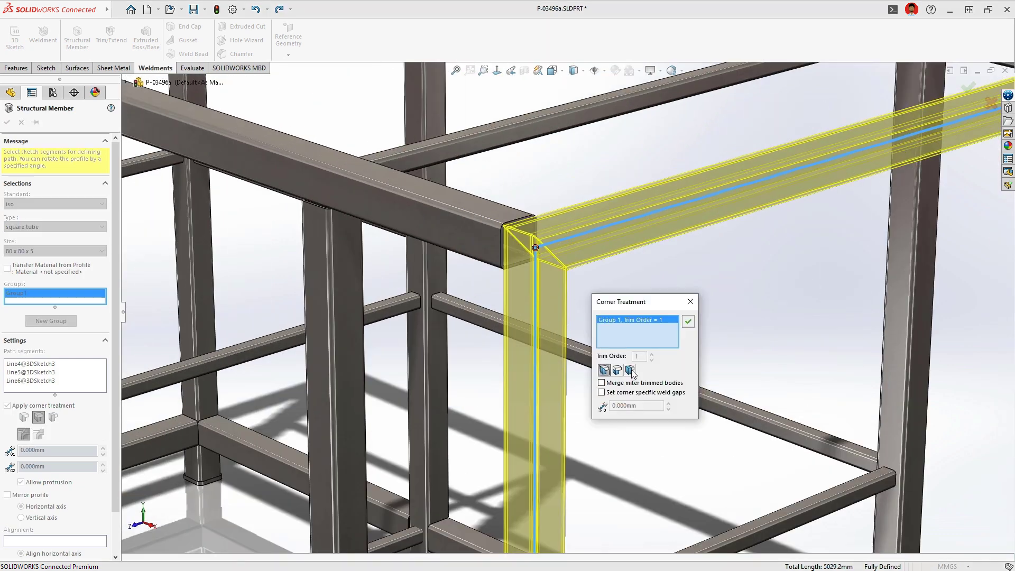
pyautogui.click(688, 321)
pyautogui.press('Return')
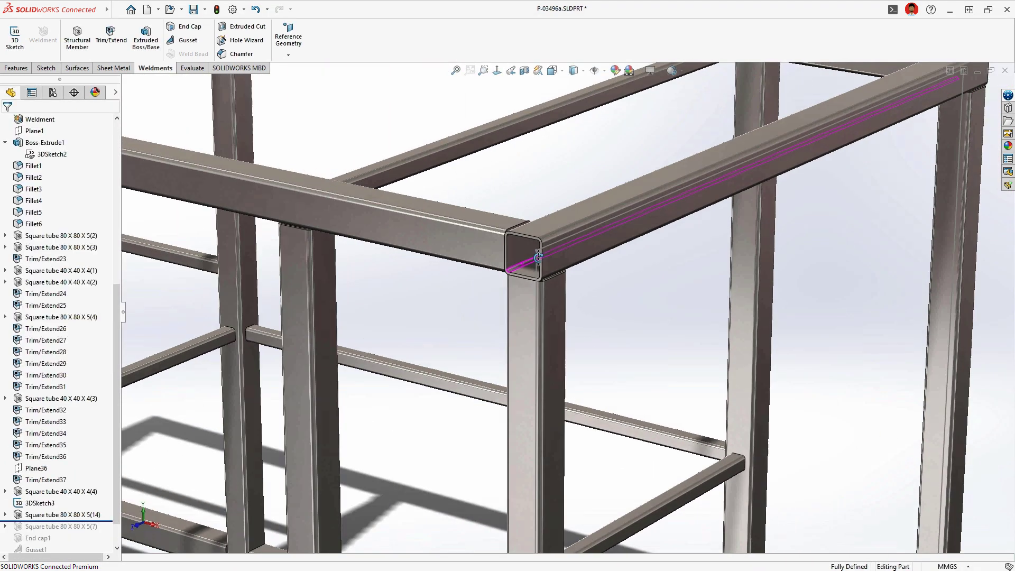
pyautogui.scroll(5, 563, 256)
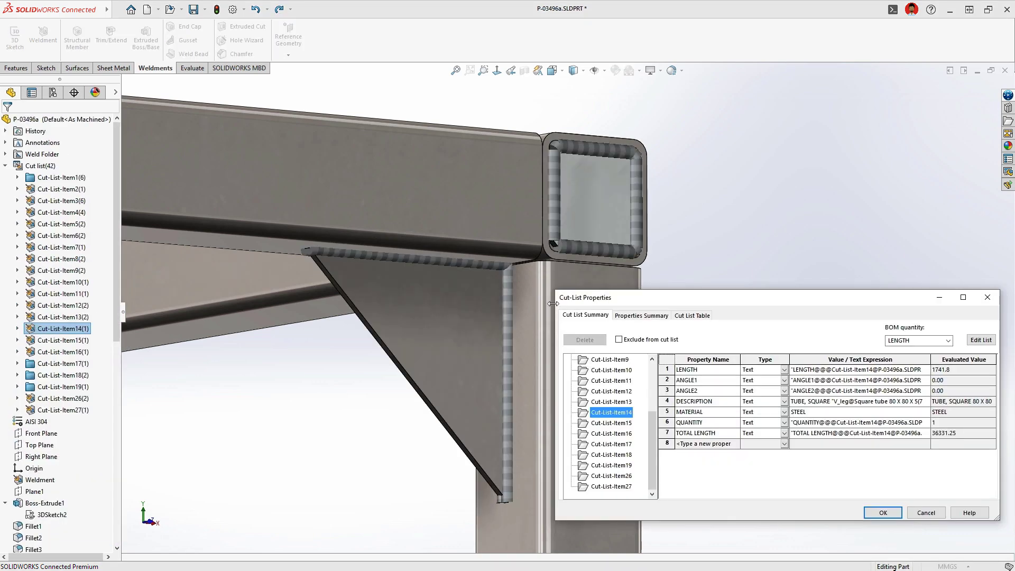
pyautogui.click(614, 434)
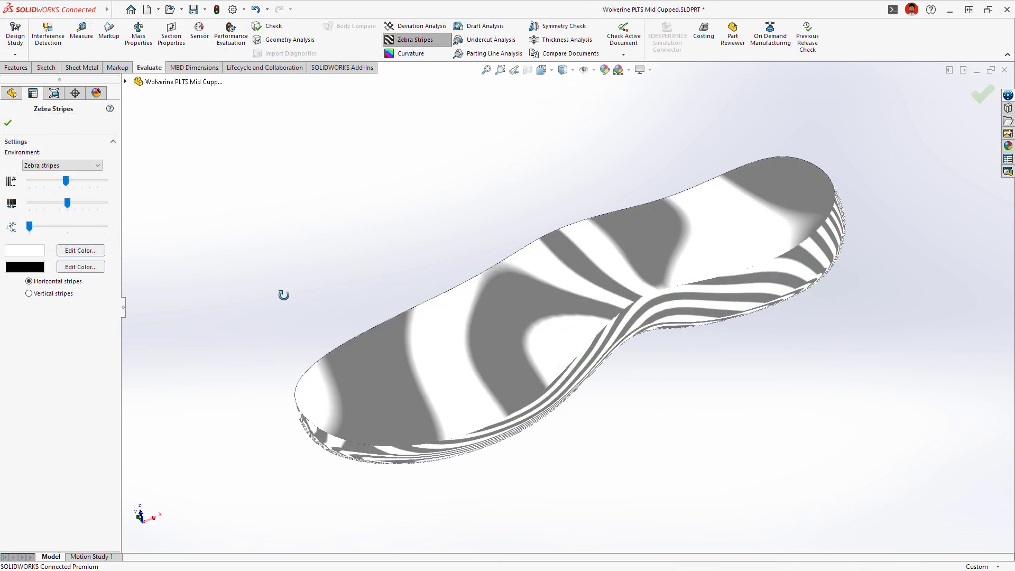
# Rotate the sole to inspect its zebra stripes, then start editing the filler's Tube_1 route.
pyautogui.moveTo(281, 292); pyautogui.dragTo(302, 284)
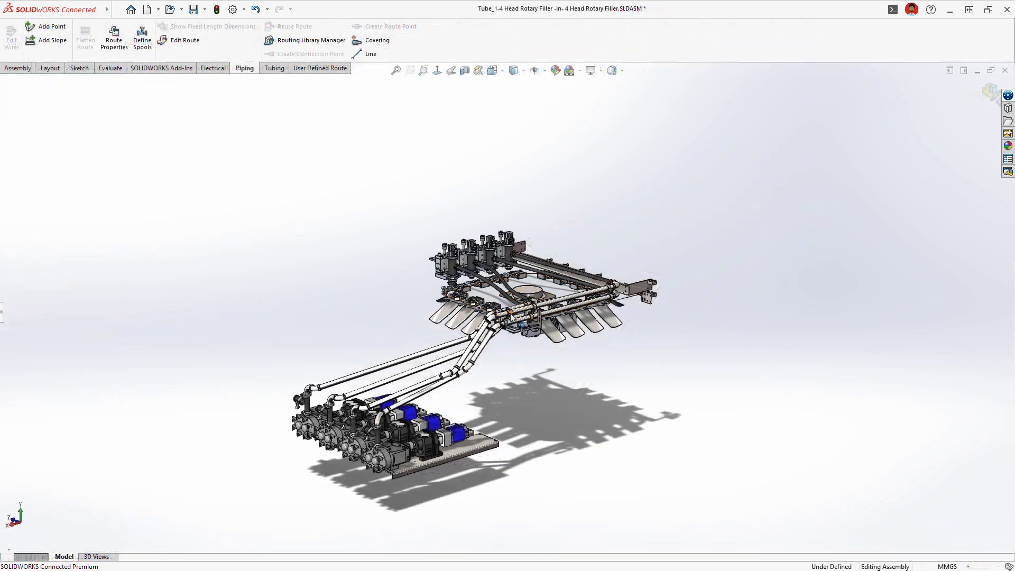
pyautogui.scroll(-10, 580, 316)
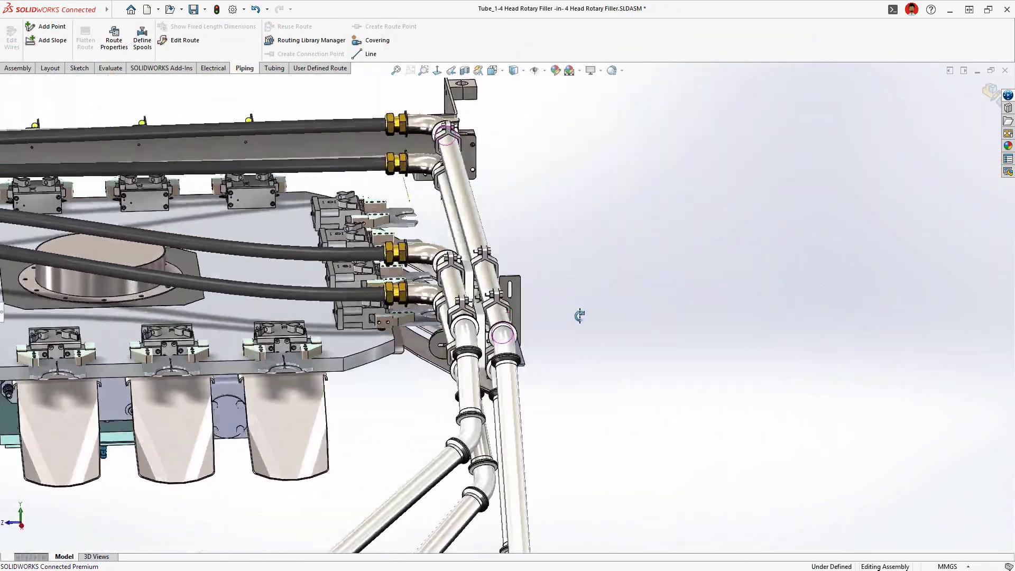
pyautogui.moveTo(580, 316); pyautogui.dragTo(632, 316)
pyautogui.scroll(5, 401, 385)
pyautogui.moveTo(400, 385); pyautogui.dragTo(510, 314, button='middle')
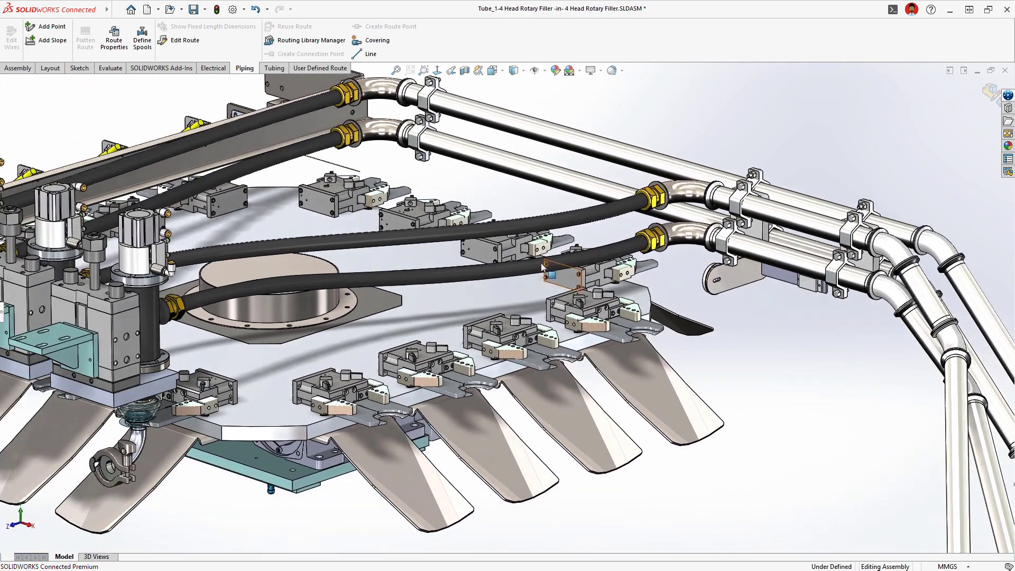
pyautogui.scroll(-6, 510, 314)
pyautogui.doubleClick(510, 314)
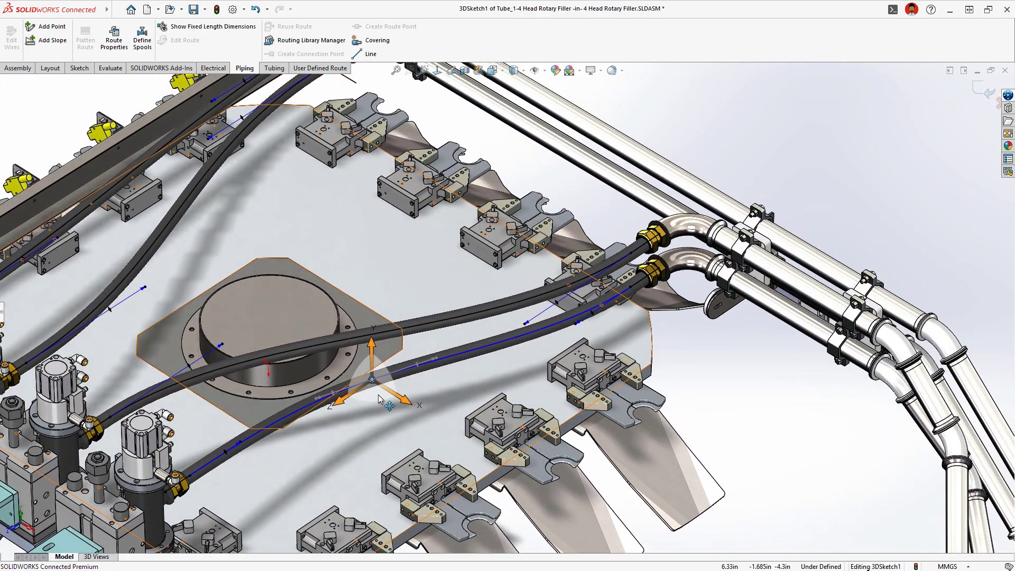